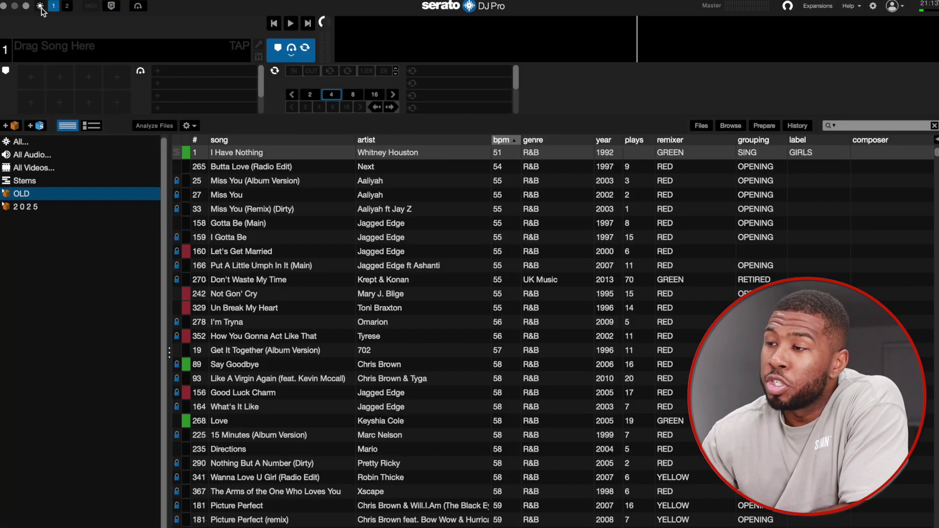
Step: Preview the light theme and display mode 2, and return to the dark theme in mode 1
click(182, 43)
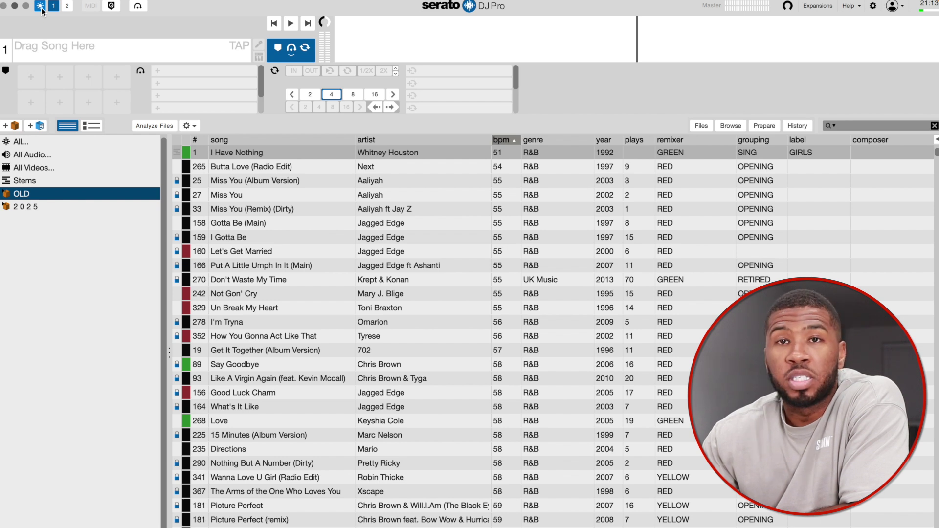
click(41, 6)
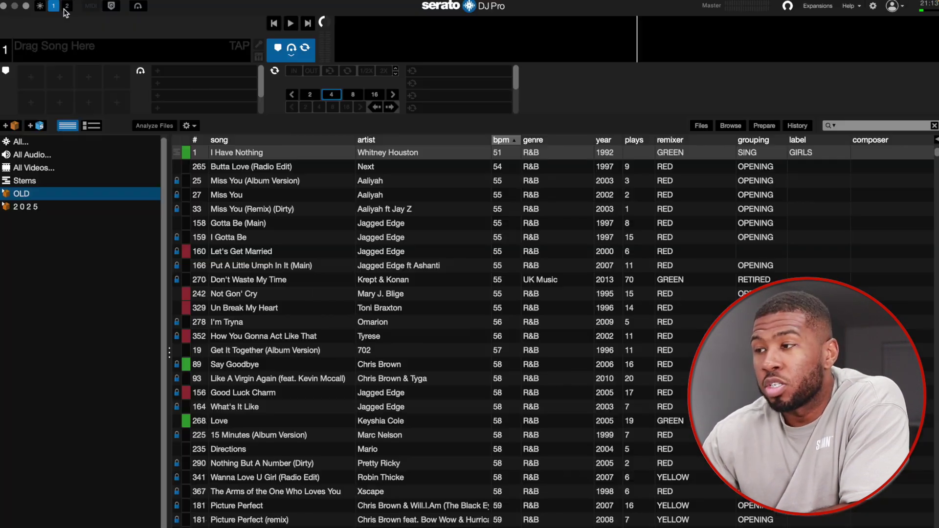
click(288, 42)
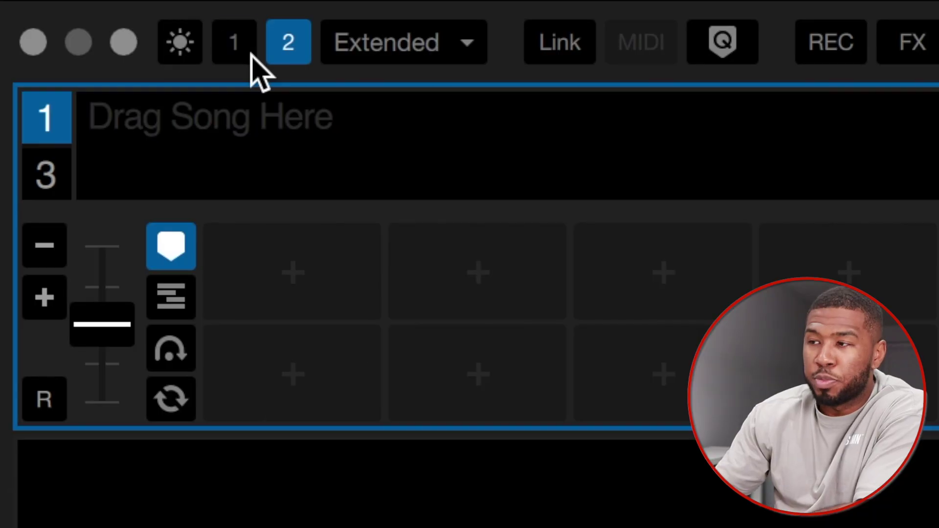
click(250, 54)
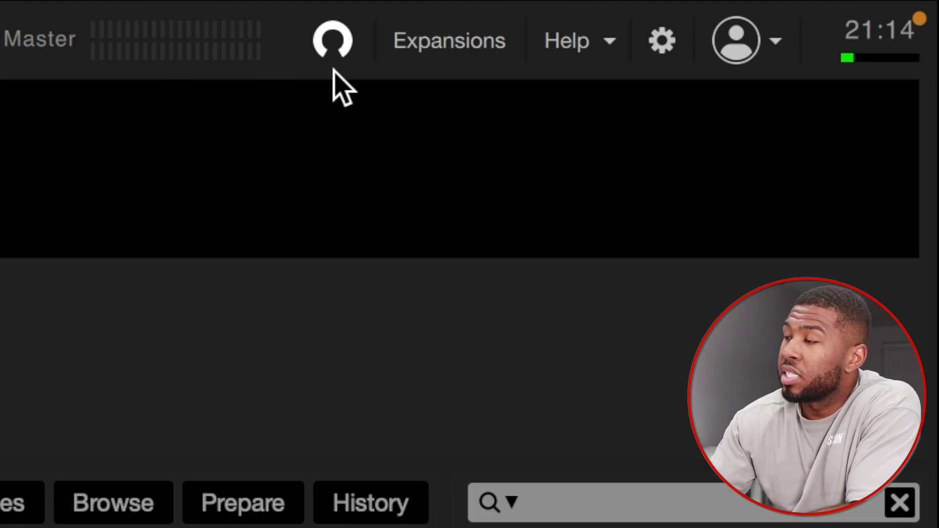
Step: Look through the available expansions and their licences, and view the help options
click(429, 45)
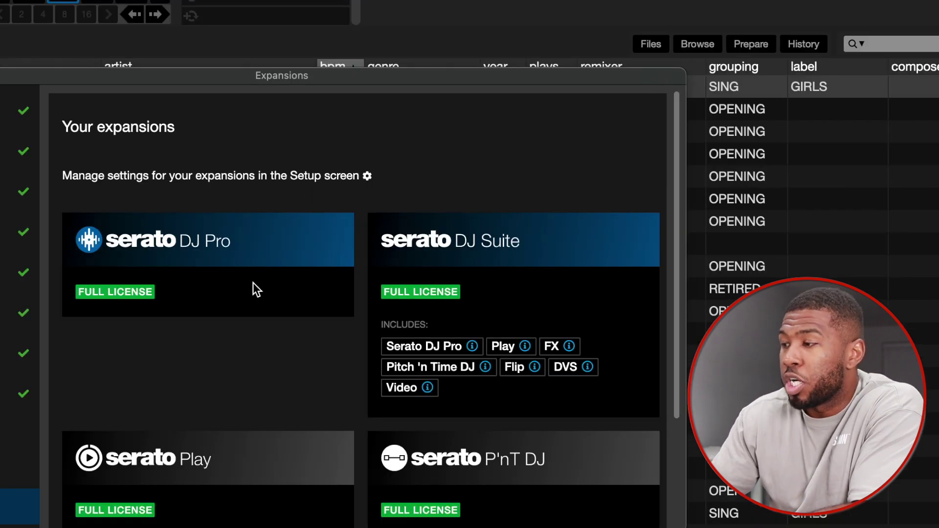
scroll(479, 268, down, 5)
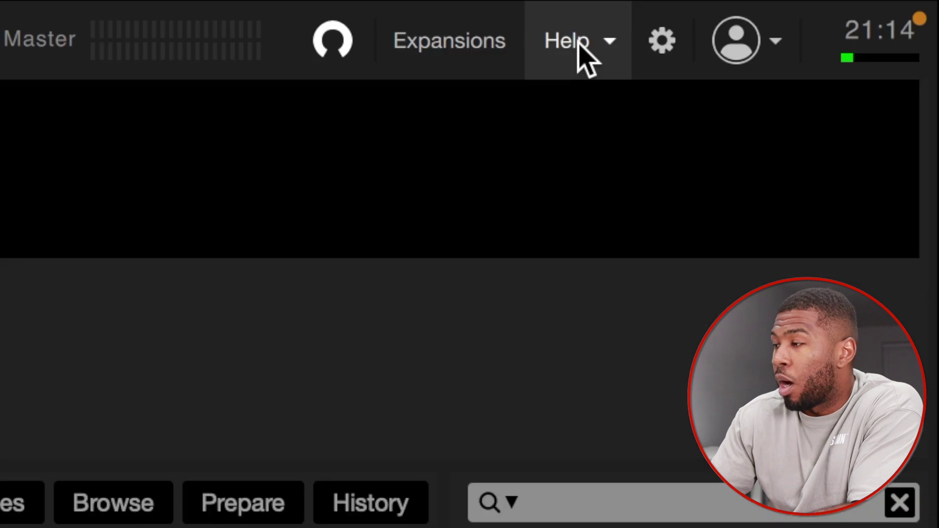
click(578, 44)
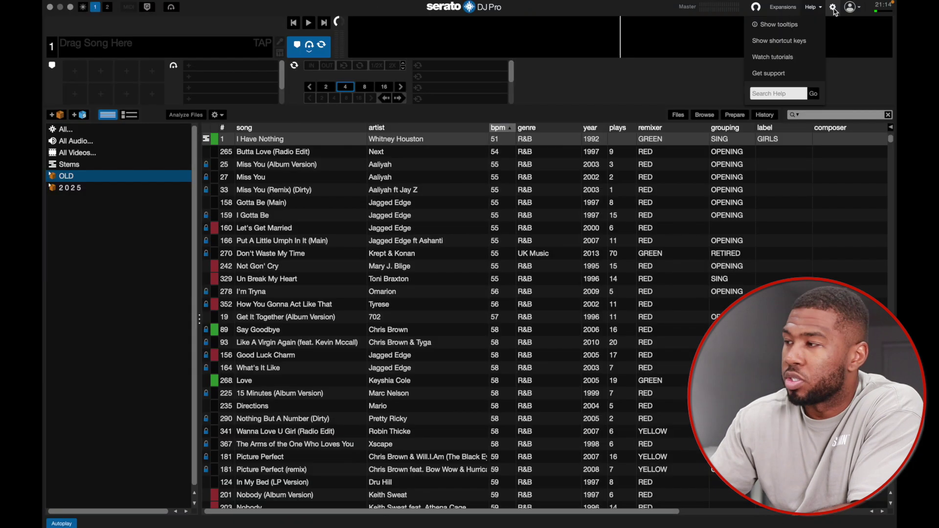
Step: Look through the Audio and CD/Vinyl setup pages and the options of the user account
click(661, 40)
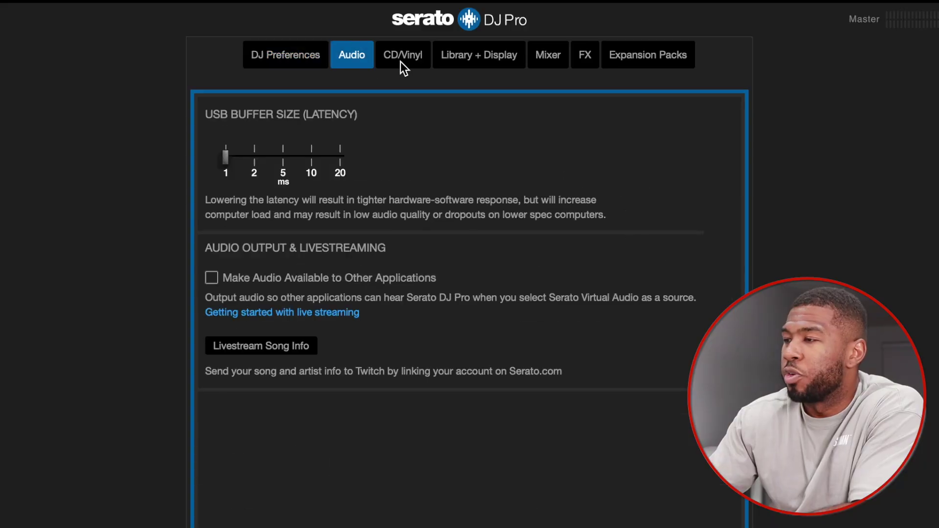
click(401, 59)
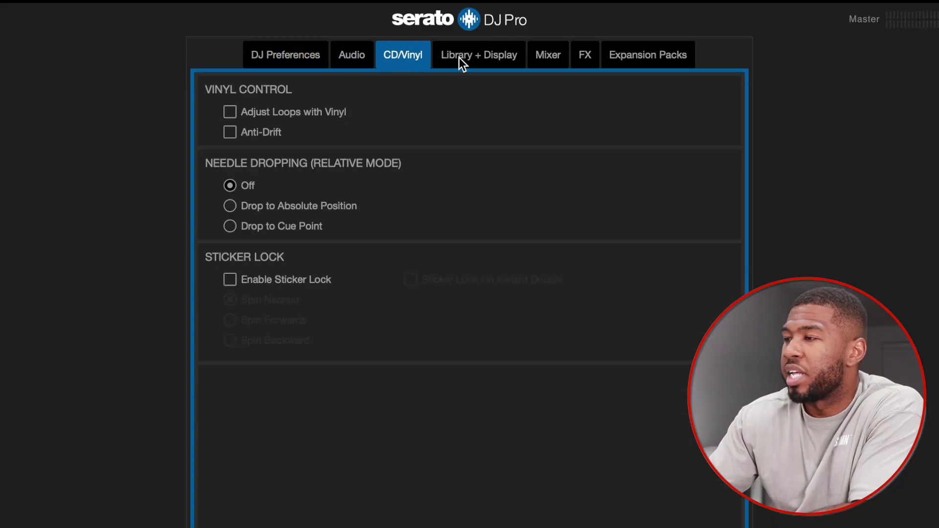
click(308, 59)
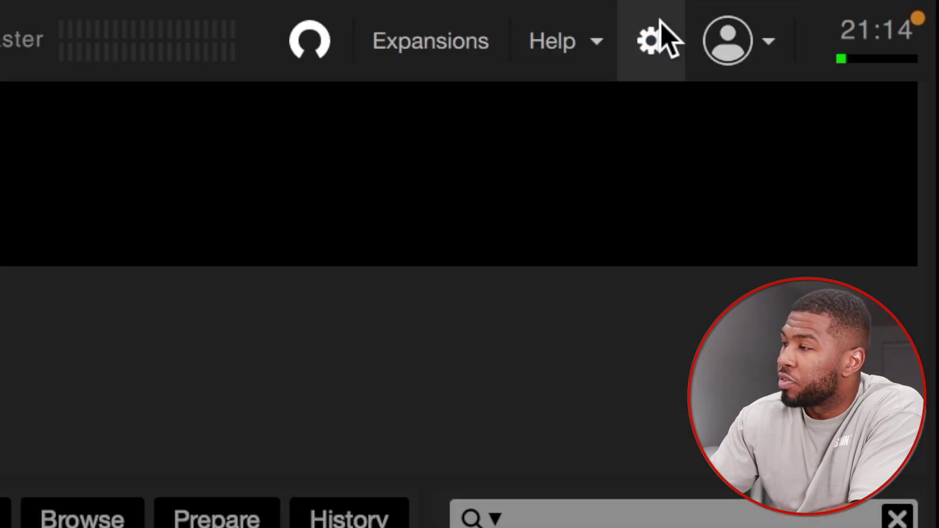
click(741, 35)
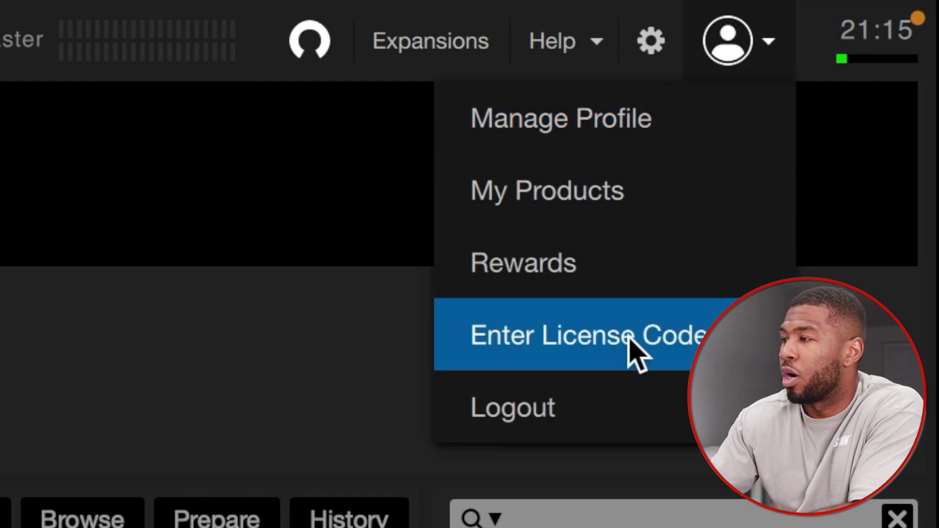
click(728, 35)
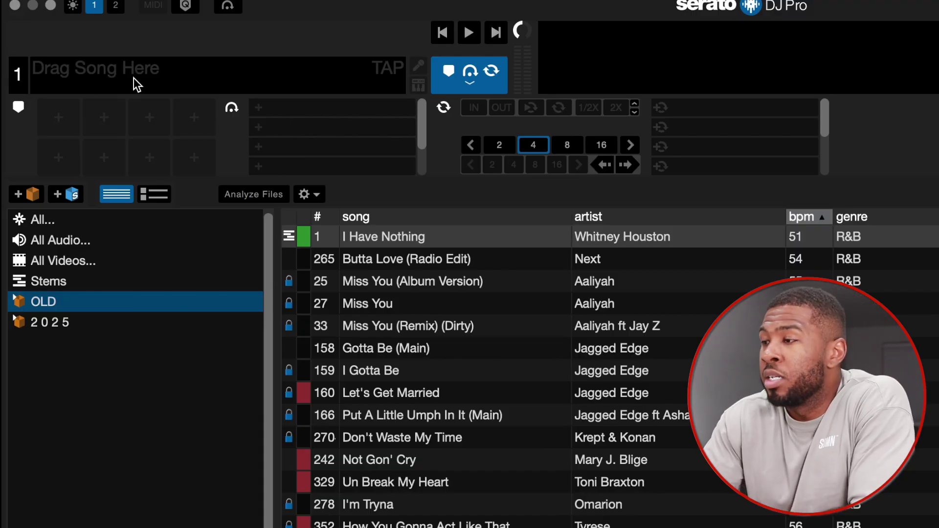
Step: Collapse the cue, flip and loop controls of deck 1
click(442, 32)
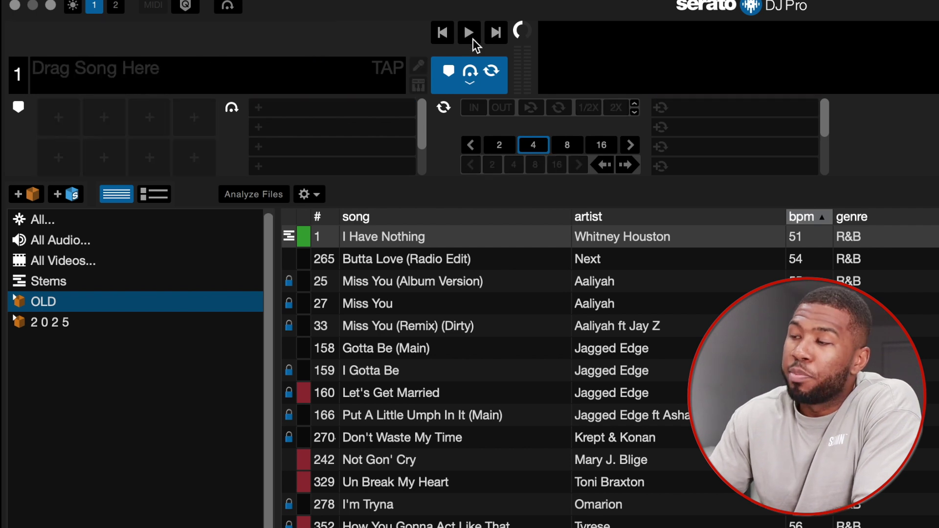
click(465, 83)
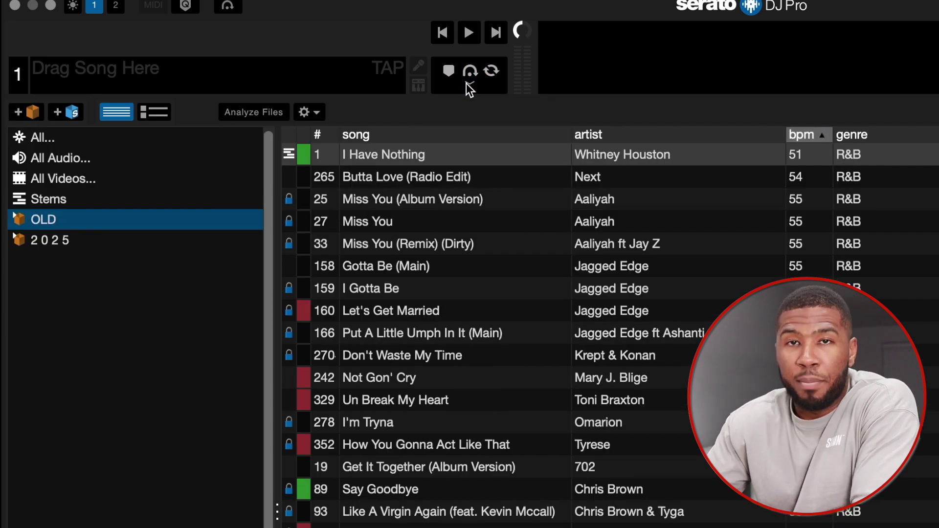
click(466, 83)
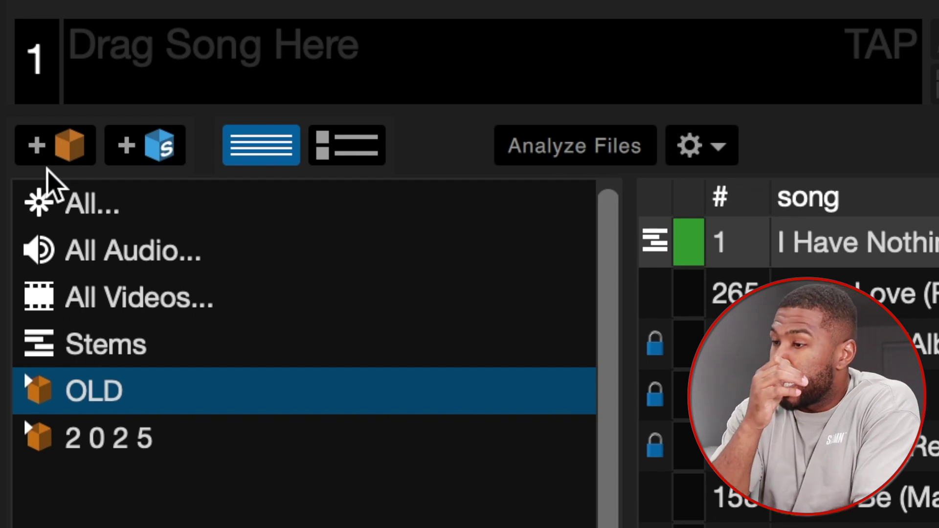
Step: Create a regular crate, and start a smart crate with the rule year is 2004
click(61, 151)
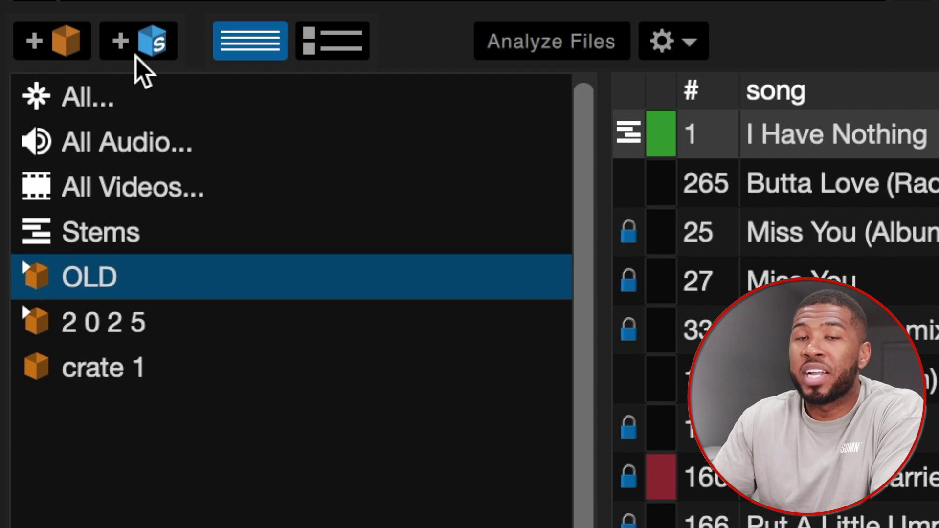
click(135, 56)
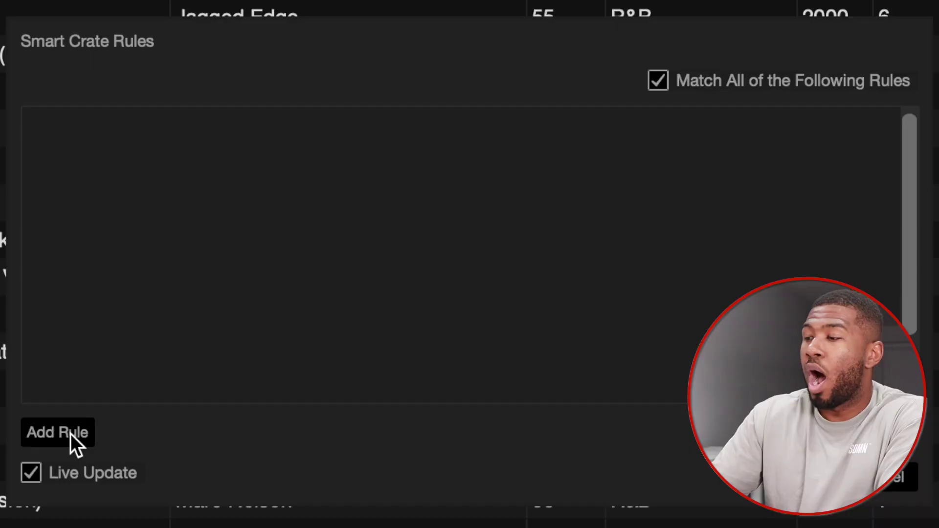
click(70, 434)
click(113, 126)
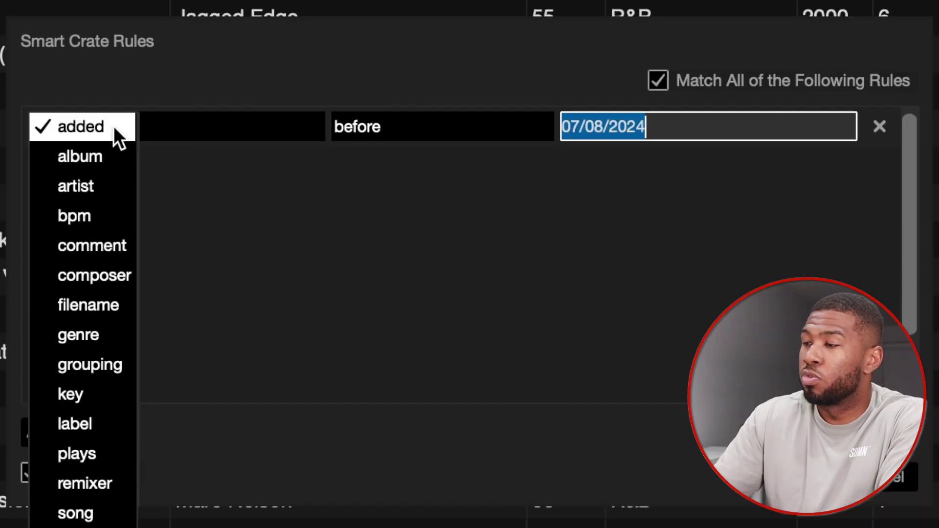
click(78, 527)
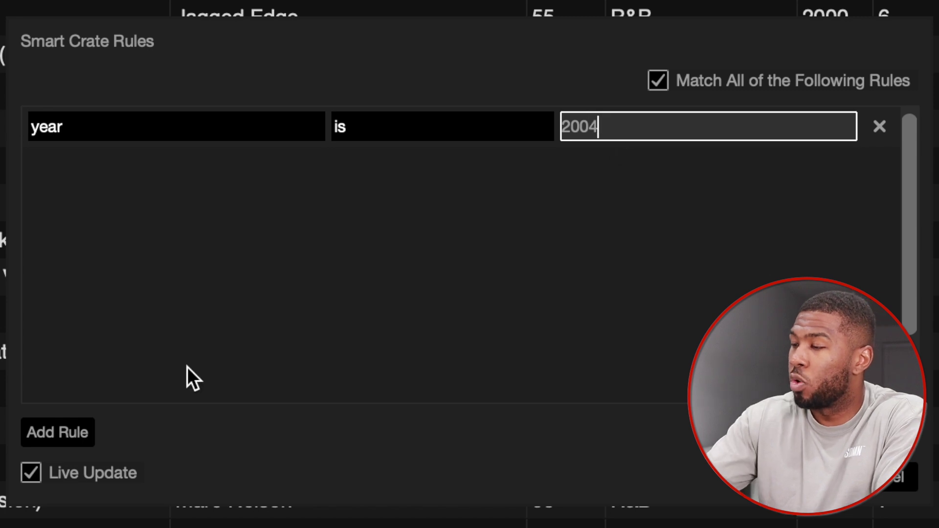
Step: Add a second rule, genre is R&B, to the smart crate and save it
click(57, 430)
click(115, 171)
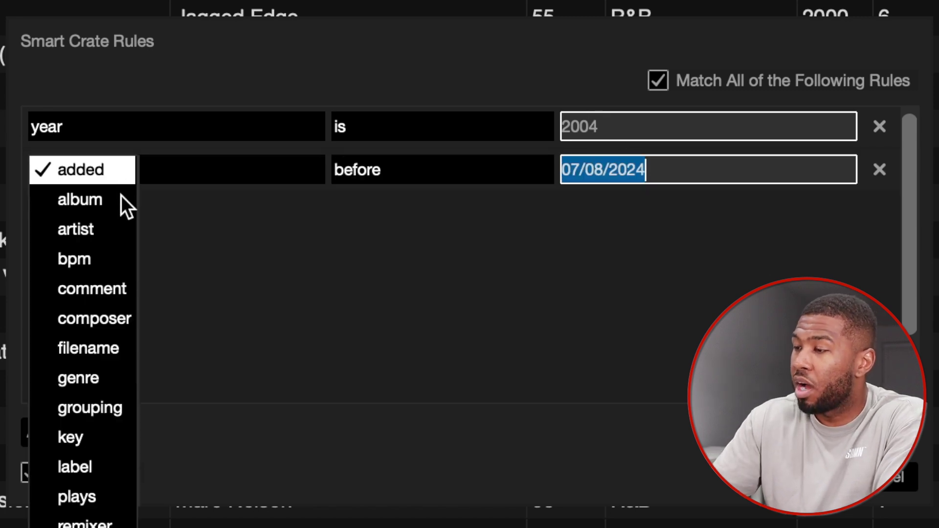
click(96, 374)
click(391, 171)
click(379, 198)
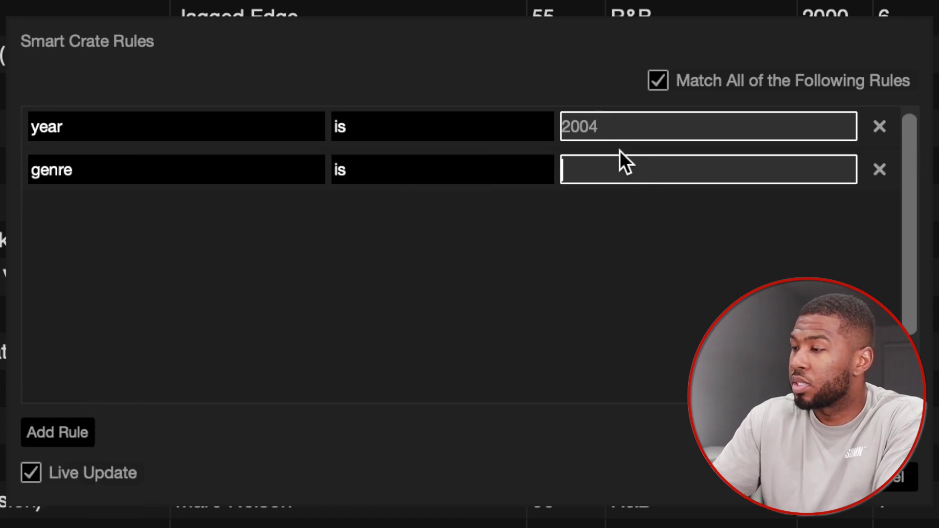
text(R&B)
key(BackSpace)
key(BackSpace)
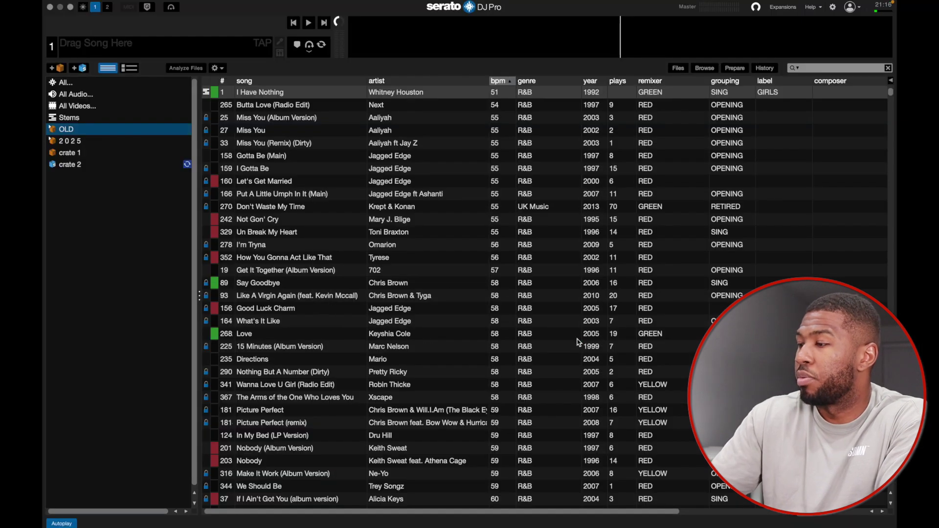
Step: Open the smart crate crate 2, review its rules and leave them without saving
click(73, 165)
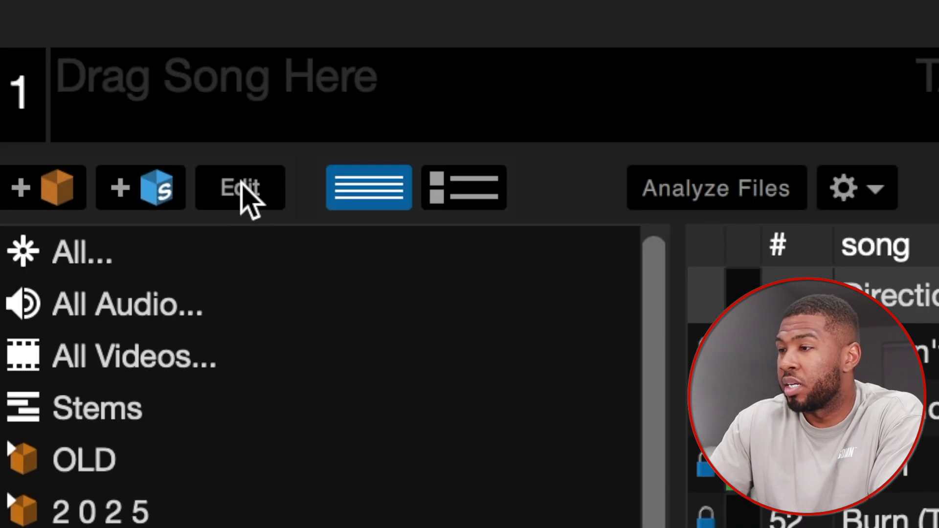
click(241, 186)
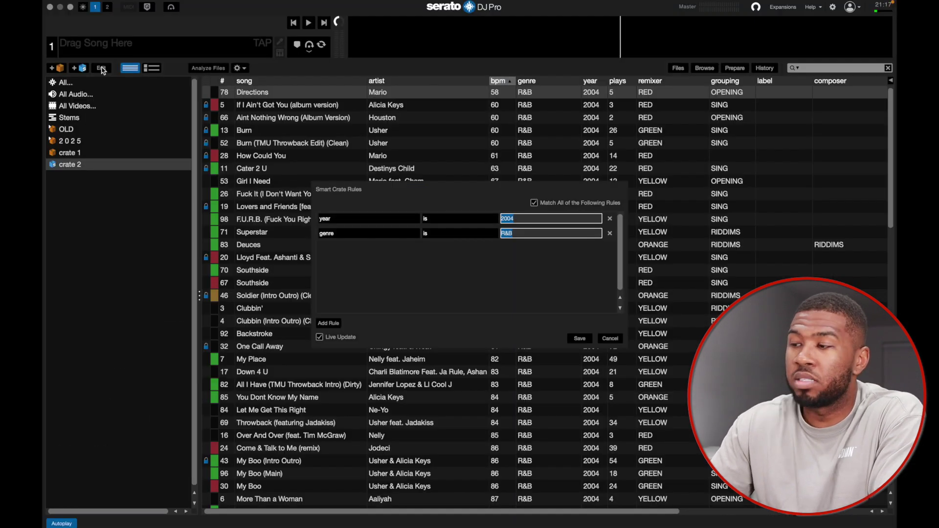
click(611, 339)
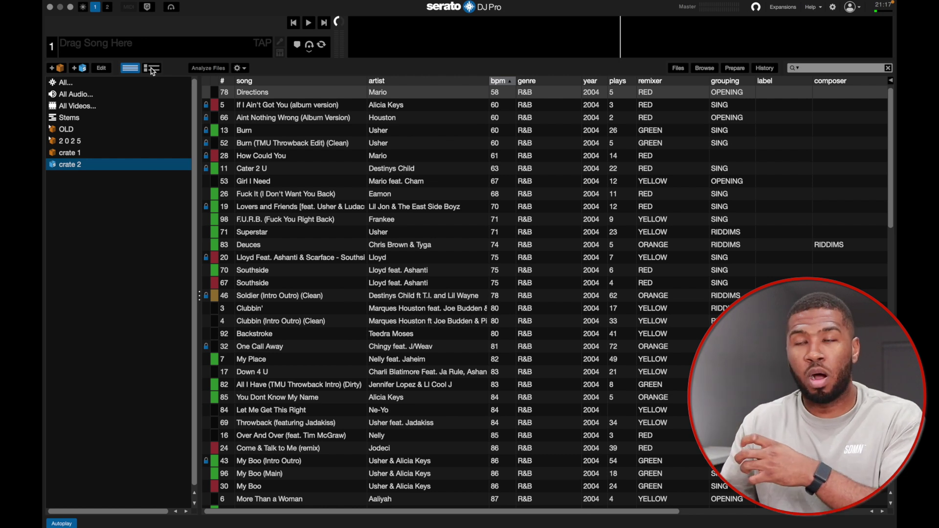
Step: Preview the track list with album artwork and return to the plain text list
click(152, 71)
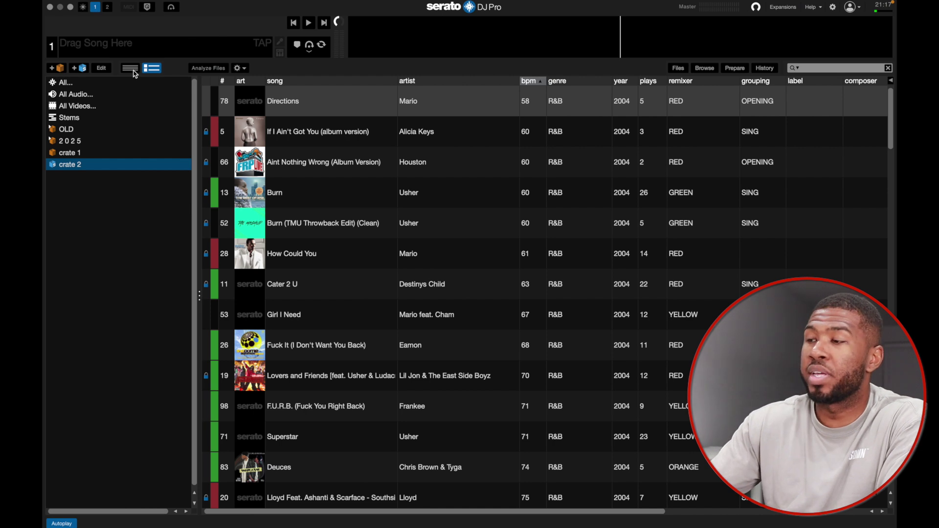
click(130, 68)
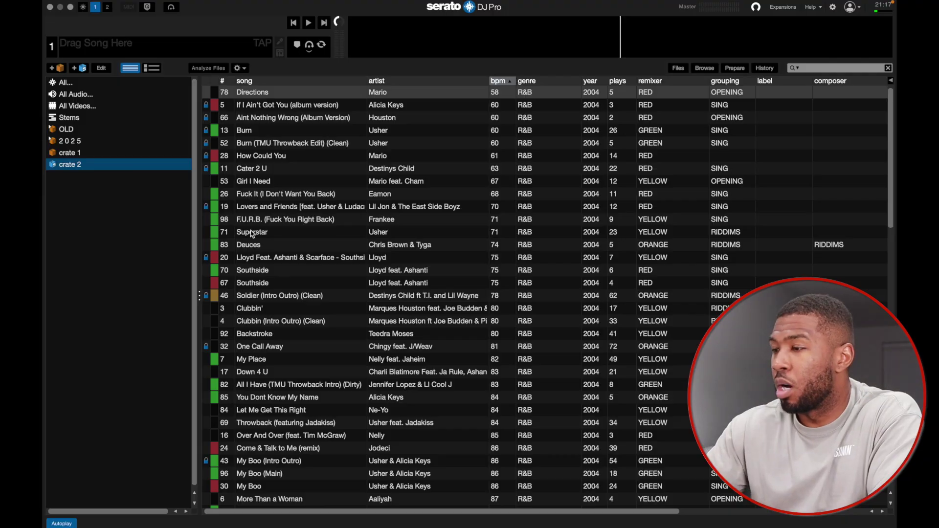
Step: Clear the BPM value of the song Superstar by Usher and confirm the tag edit
click(251, 233)
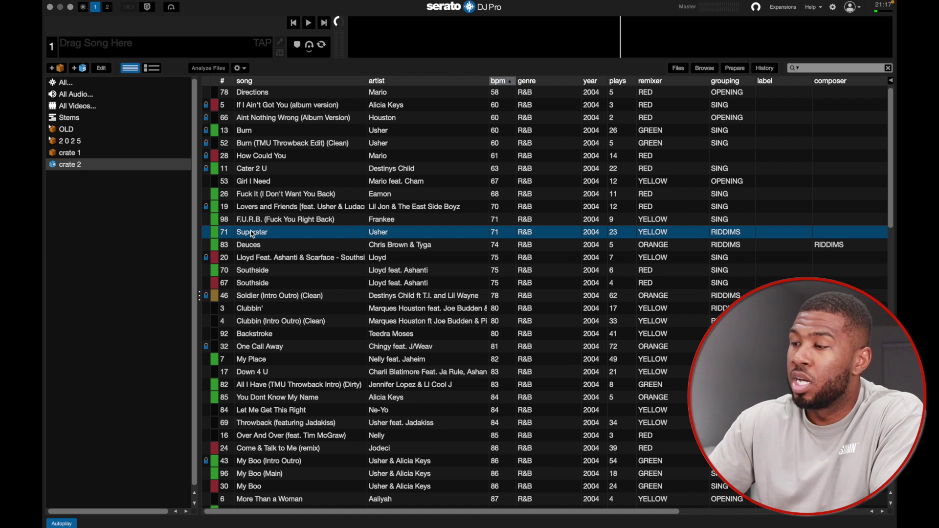
click(503, 233)
key(BackSpace)
key(Return)
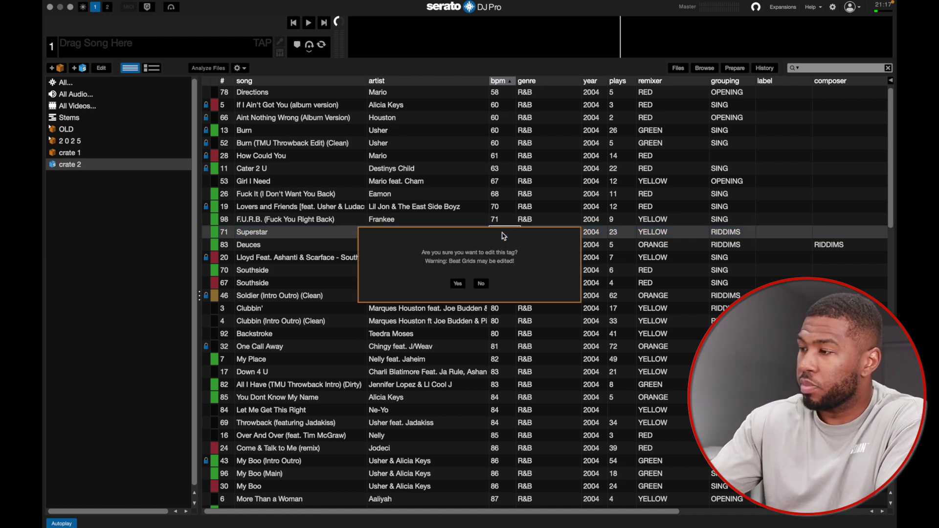
key(Return)
Step: Move the key column of the track list to directly after the bpm column
scroll(507, 239, right, 5)
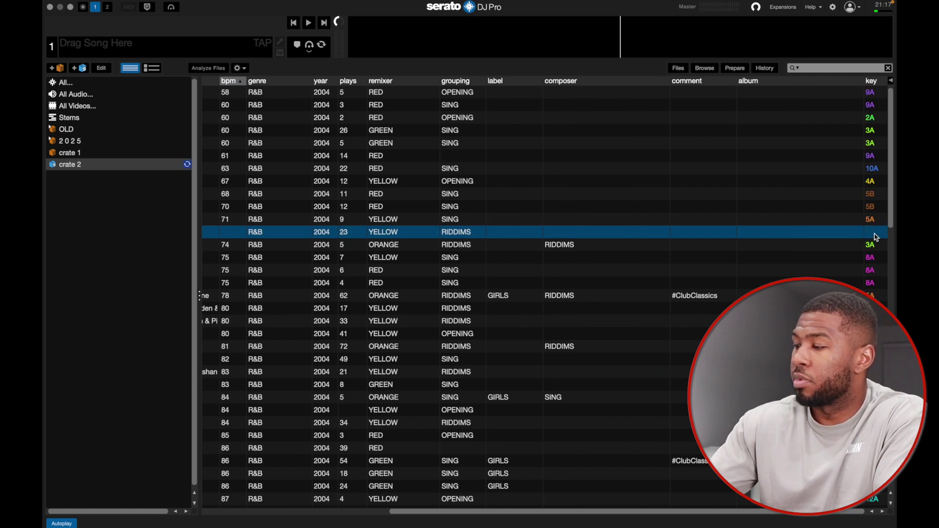
scroll(875, 237, left, 5)
scroll(875, 237, right, 5)
drag(874, 84, 259, 83)
scroll(380, 202, left, 5)
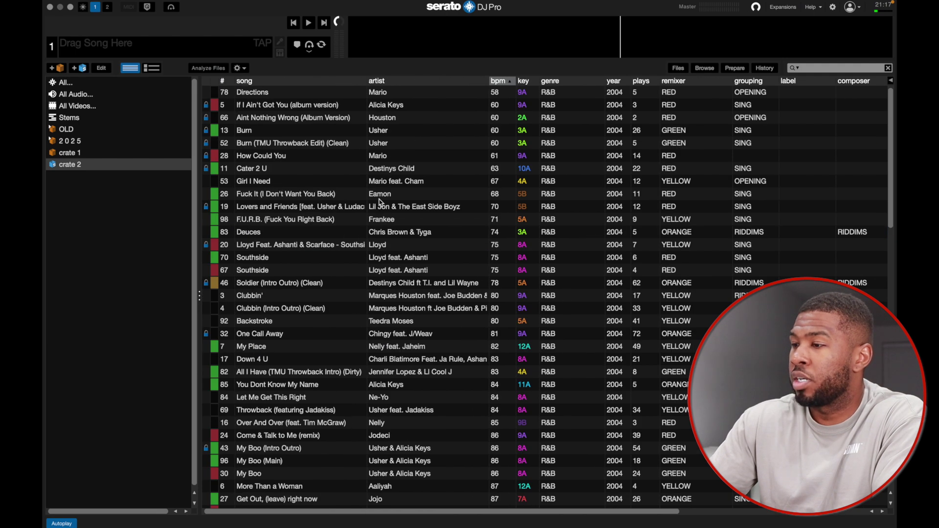
Step: Analyze the song Superstar at the end of crate 2
scroll(380, 202, down, 10)
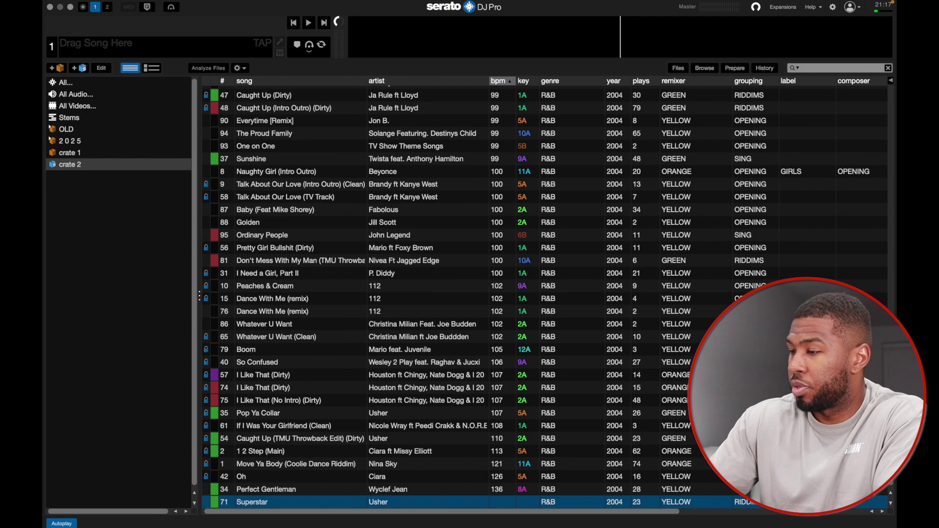
drag(259, 506, 212, 74)
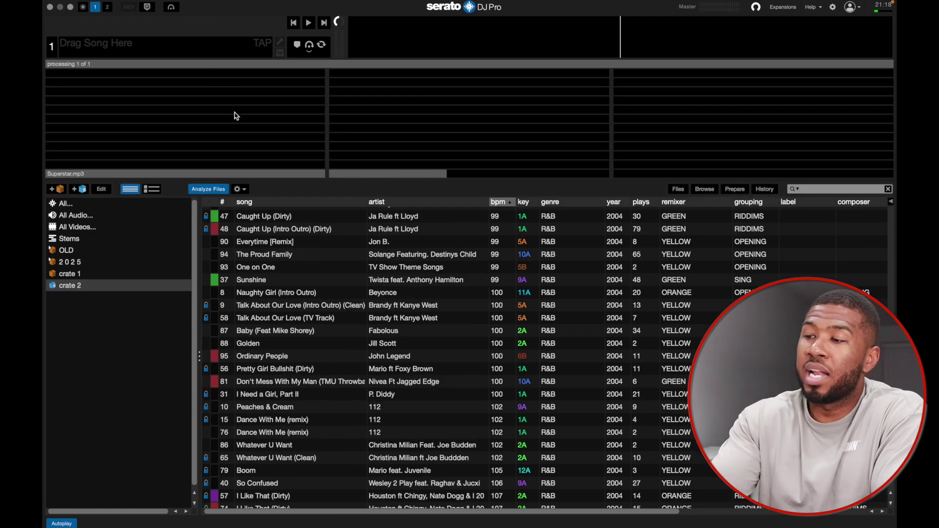
scroll(279, 323, down, 5)
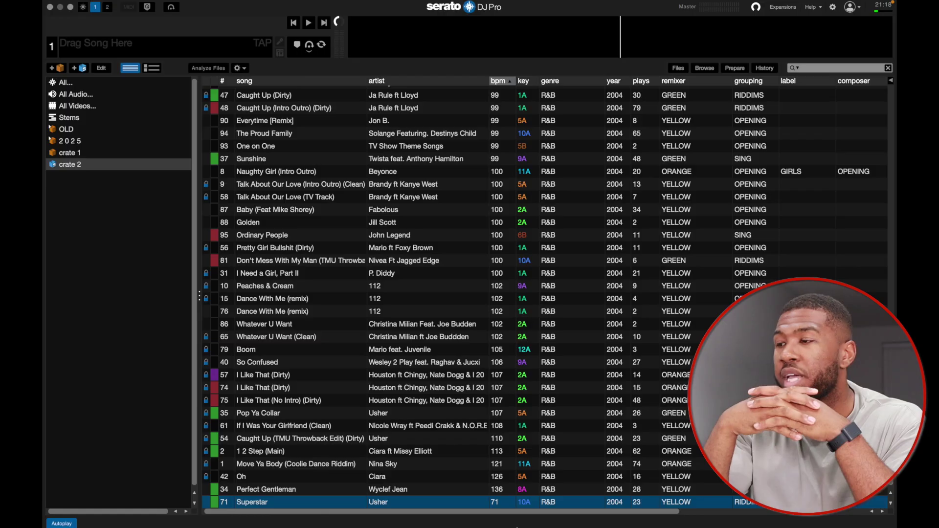
Step: Browse the music files to the 80s folder inside All Music and add that folder to the library as a new crate
click(238, 68)
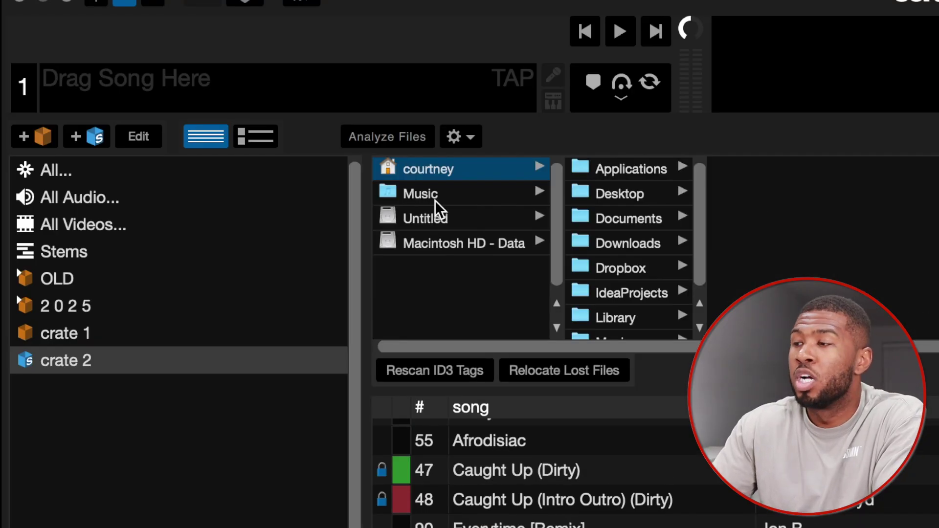
click(455, 201)
click(643, 200)
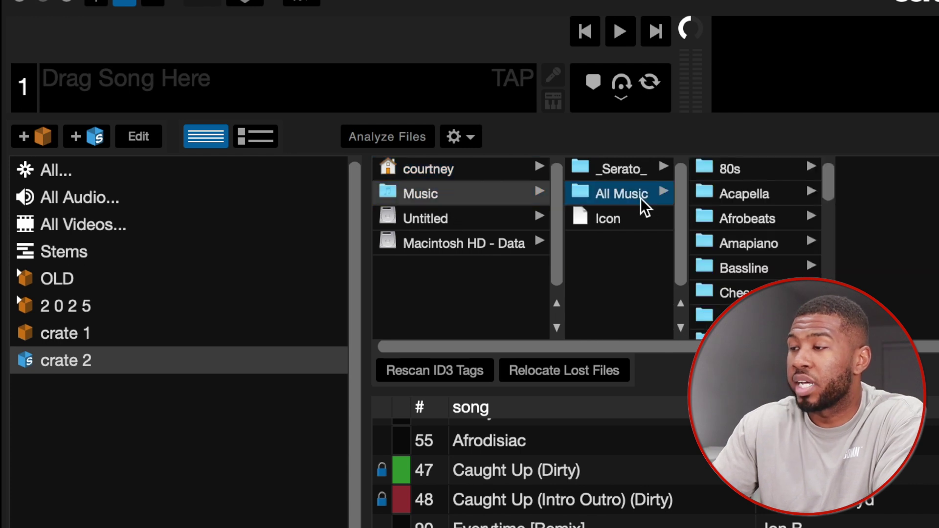
click(773, 177)
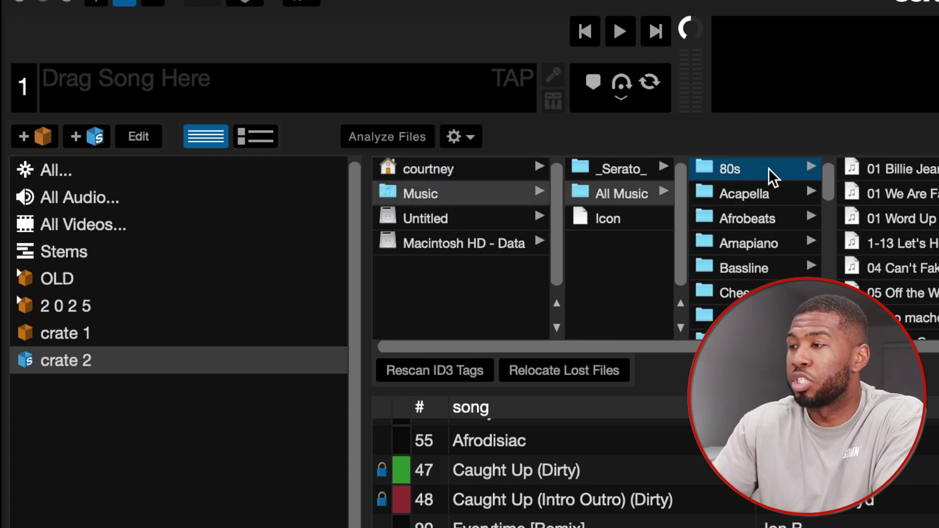
drag(771, 176, 168, 524)
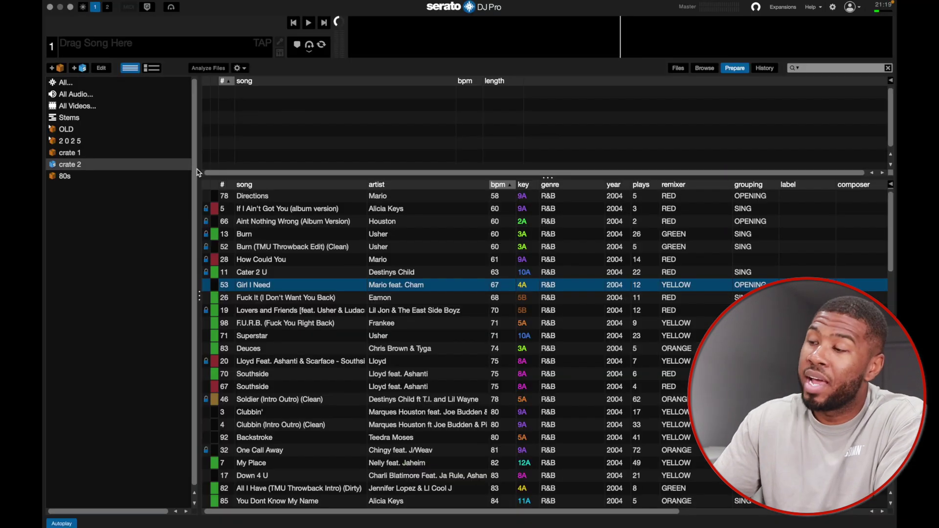
Step: Add the song One Call Away from crate 2 to the Prepare list
scroll(281, 298, down, 5)
click(281, 297)
drag(281, 297, 304, 131)
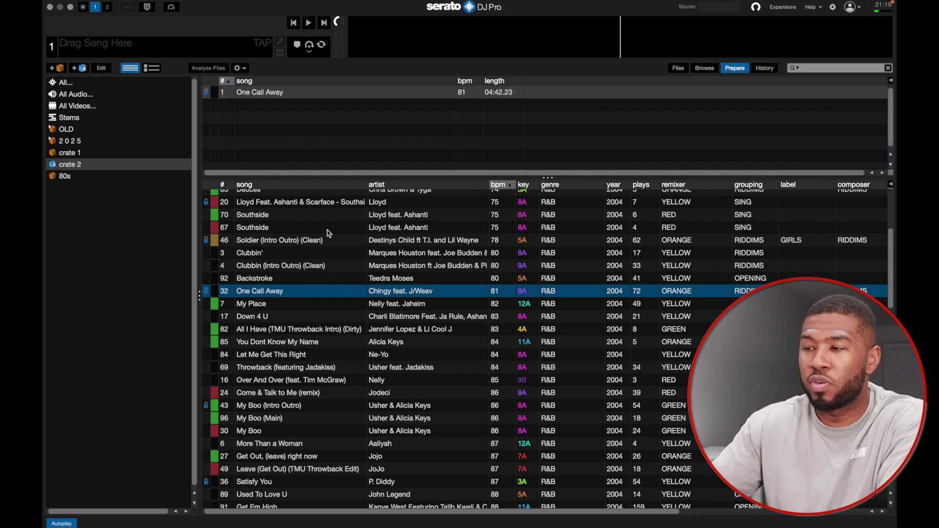
Step: Add My Boo (Intro Outro) by Usher & Alicia Keys from crate 2 to the Prepare list
key(Down)
key(Down)
key(Down)
key(Down)
key(Down)
key(Down)
key(Down)
key(Down)
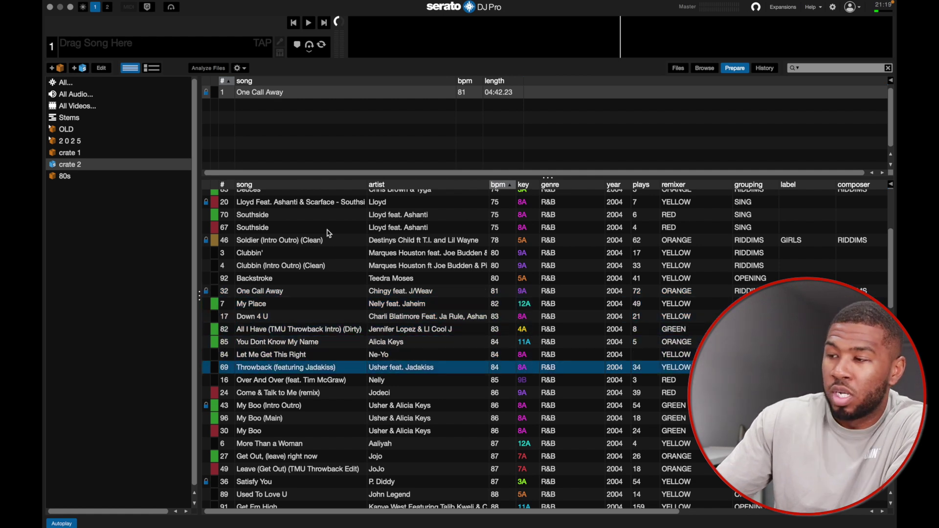
key(Down)
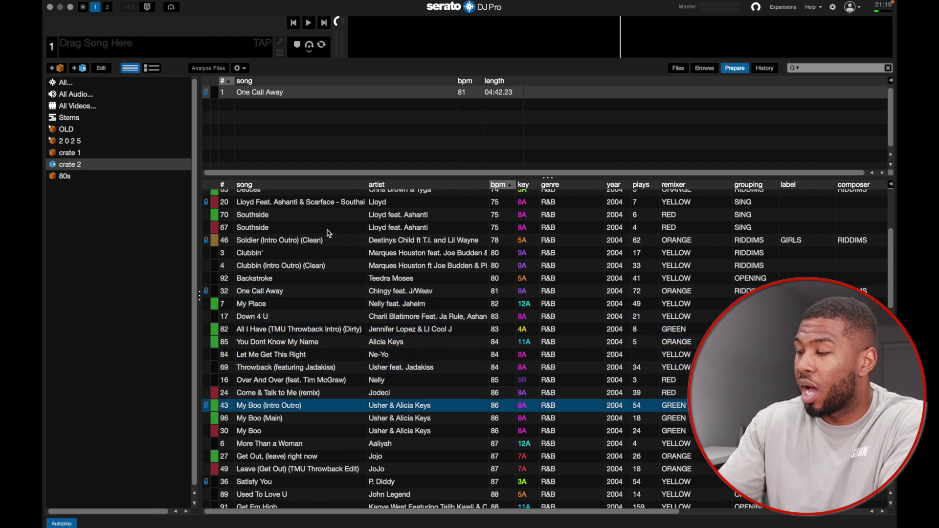
key(ctrl+p)
key(Up)
key(Down)
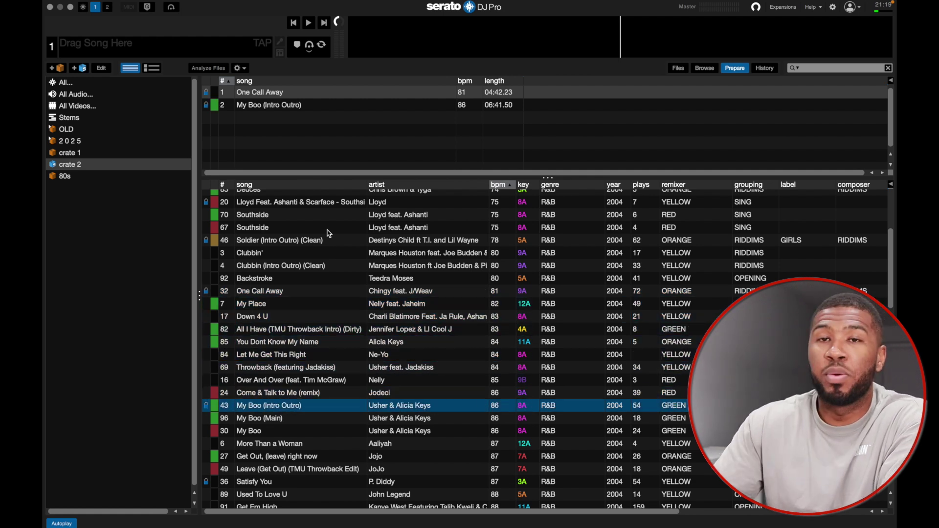
Step: Add Leave (Get Out) (TMU Throwback Edit) by JoJo from crate 2 to the Prepare list
key(Down)
key(Down)
key(Down)
key(Down)
key(Down)
key(ctrl+p)
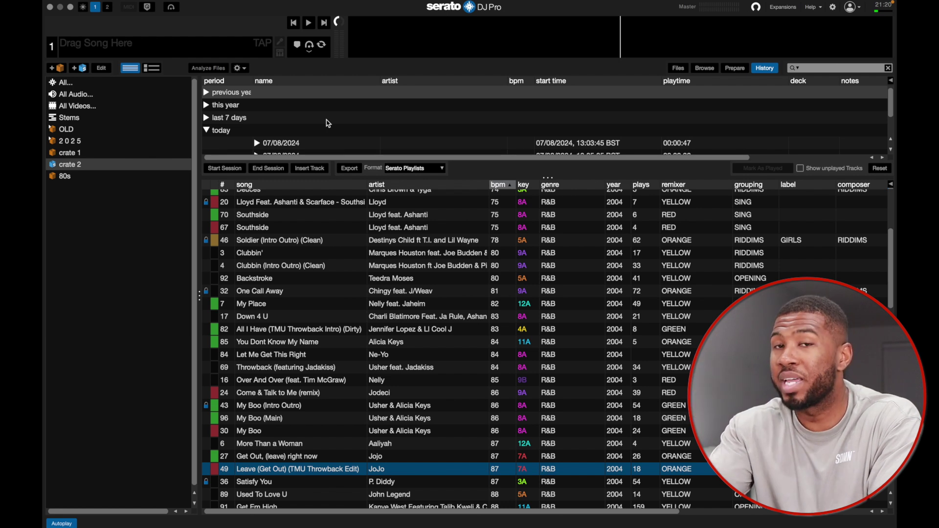
Step: Expand today's history session that started at 13:07:58 and examine its played tracks
scroll(327, 123, down, 4)
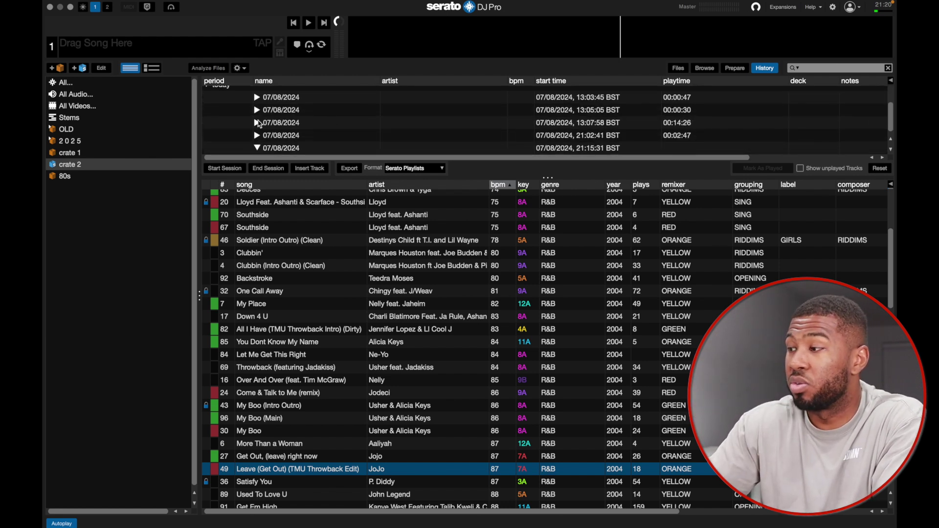
click(256, 126)
scroll(283, 122, down, 5)
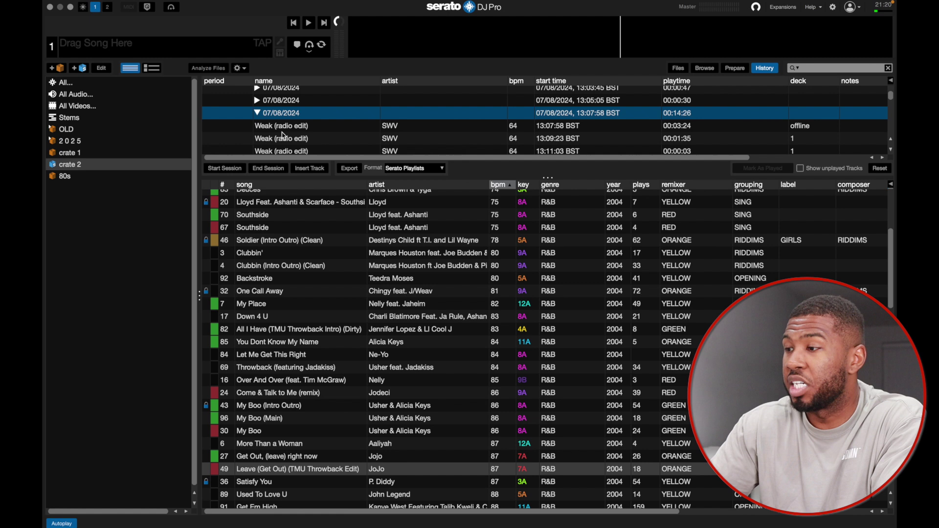
scroll(284, 118, down, 5)
scroll(283, 118, up, 5)
scroll(283, 119, up, 8)
scroll(283, 119, down, 4)
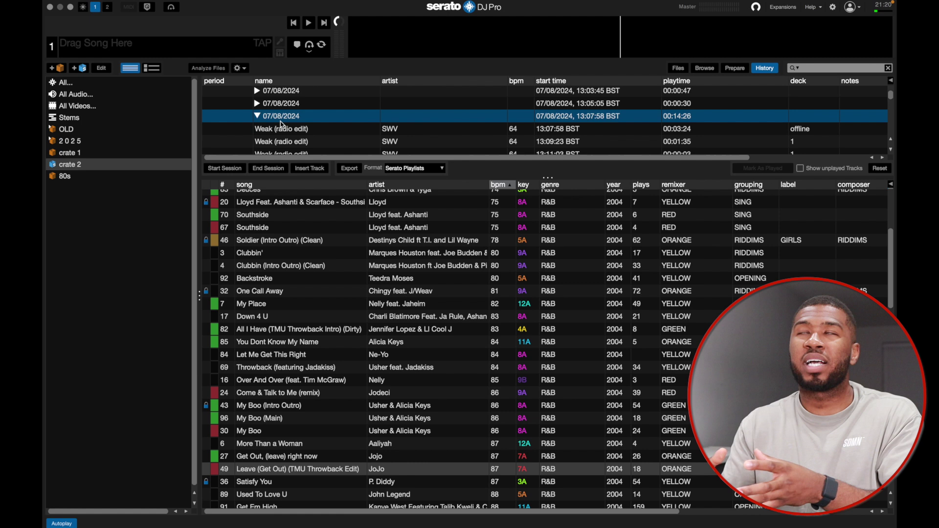
Step: Create a new crate from the session's tracks from the first Weak (radio edit) through the 13:16:45 play of Girl
click(296, 129)
scroll(298, 128, down, 8)
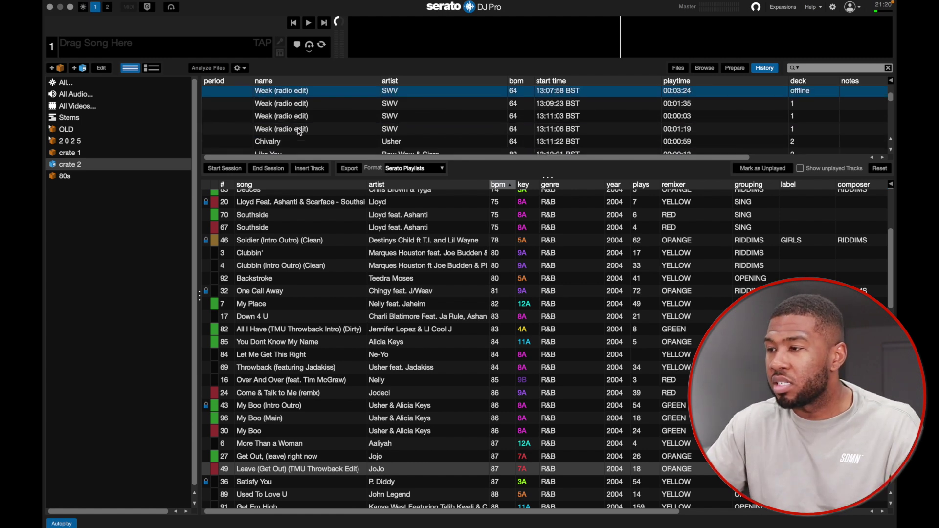
scroll(300, 132, down, 4)
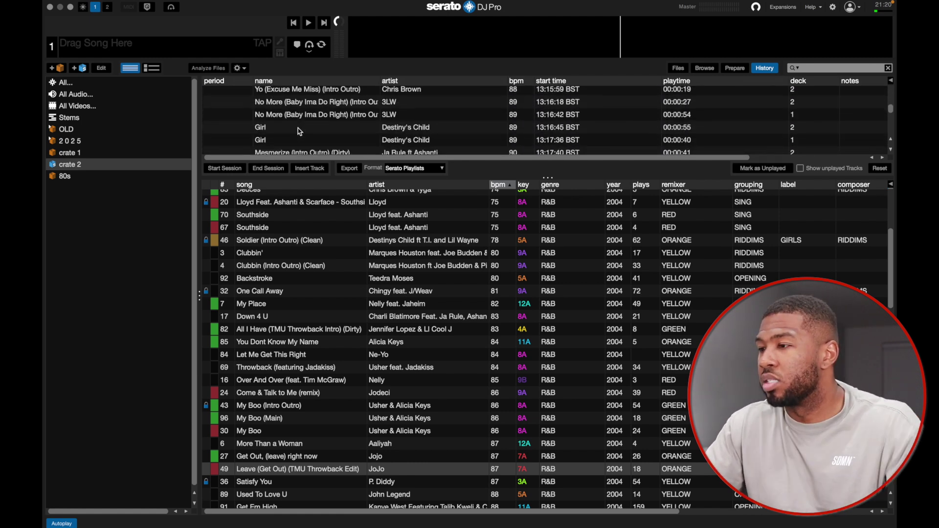
shift+click(300, 131)
drag(300, 131, 106, 229)
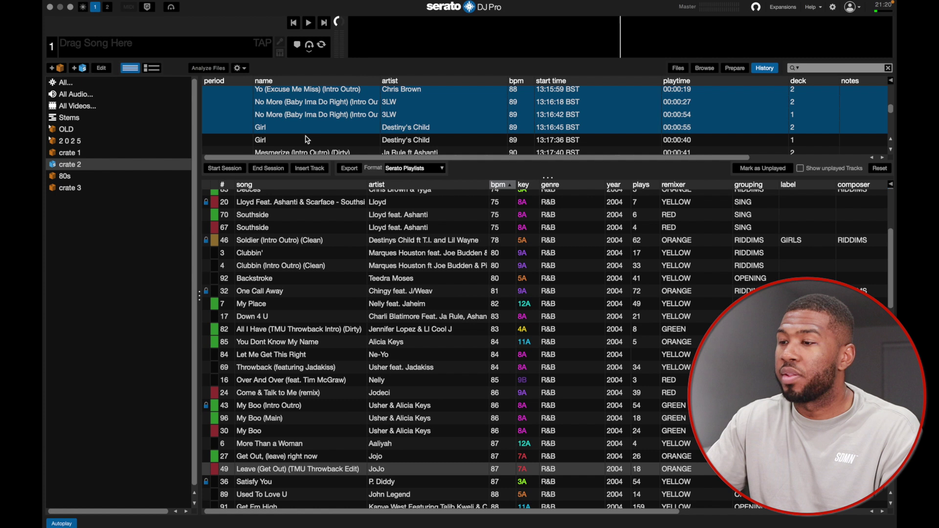
Step: Create a crate from the entire 13:07:58 history session and view the tracks in it
scroll(305, 139, up, 15)
scroll(306, 131, down, 2)
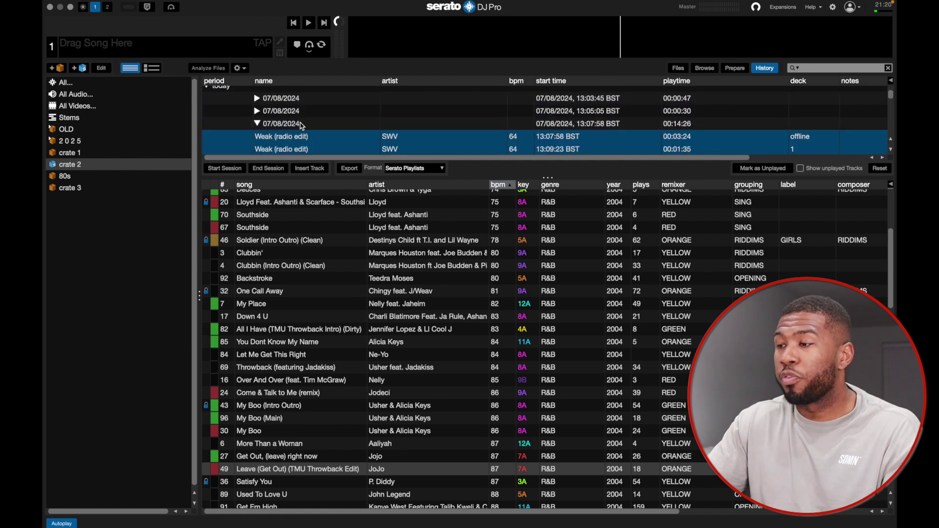
click(297, 125)
drag(293, 126, 96, 261)
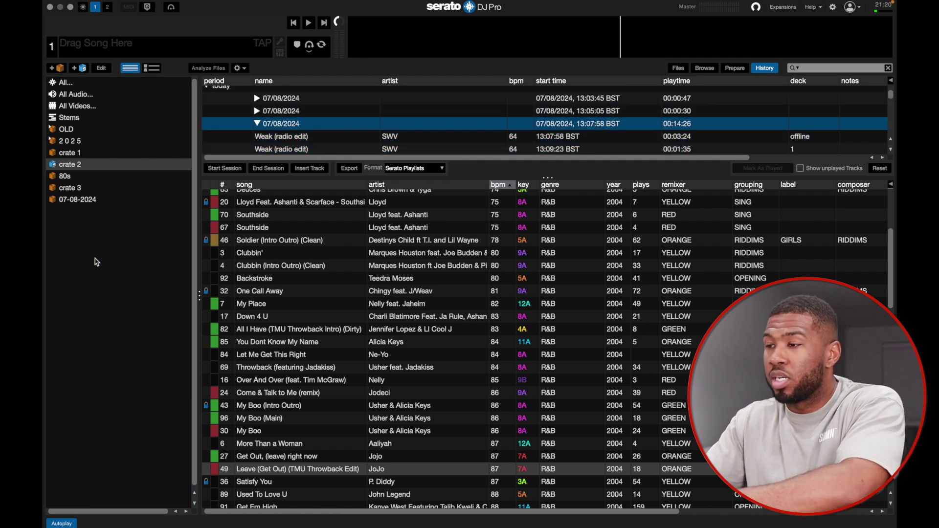
click(94, 204)
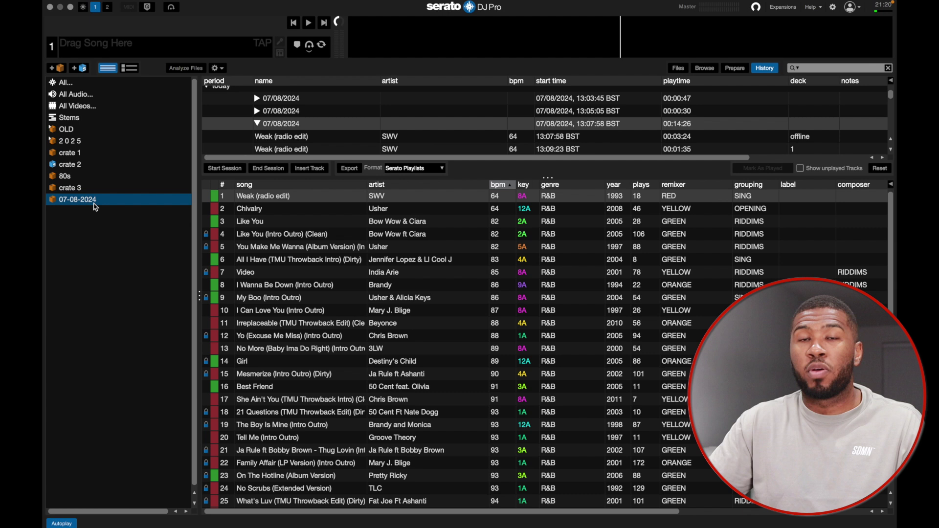
scroll(465, 310, down, 4)
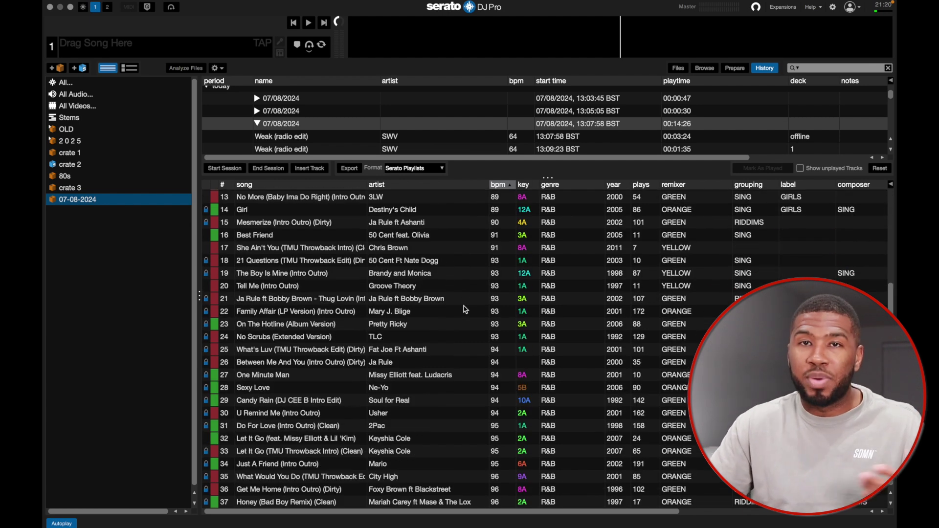
Step: Search the 07-08-2024 crate for 50 cent
click(809, 69)
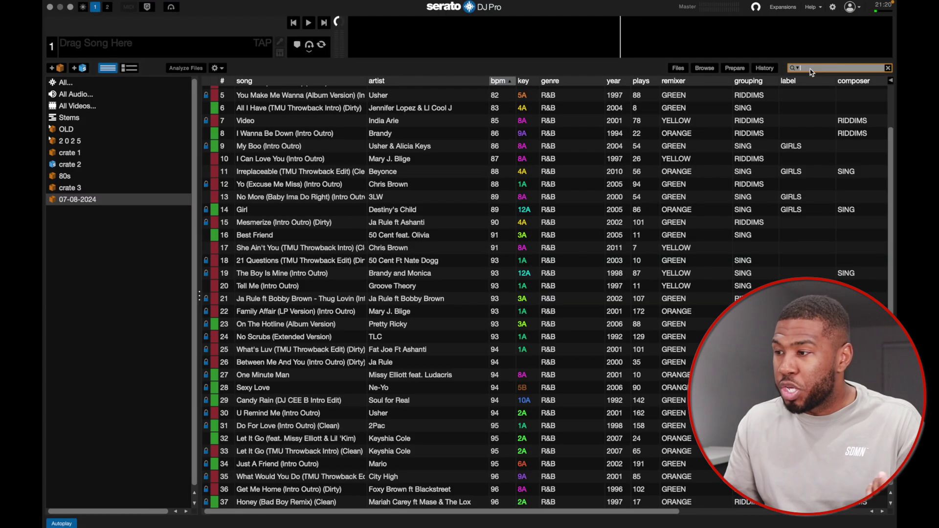
text(50 cv)
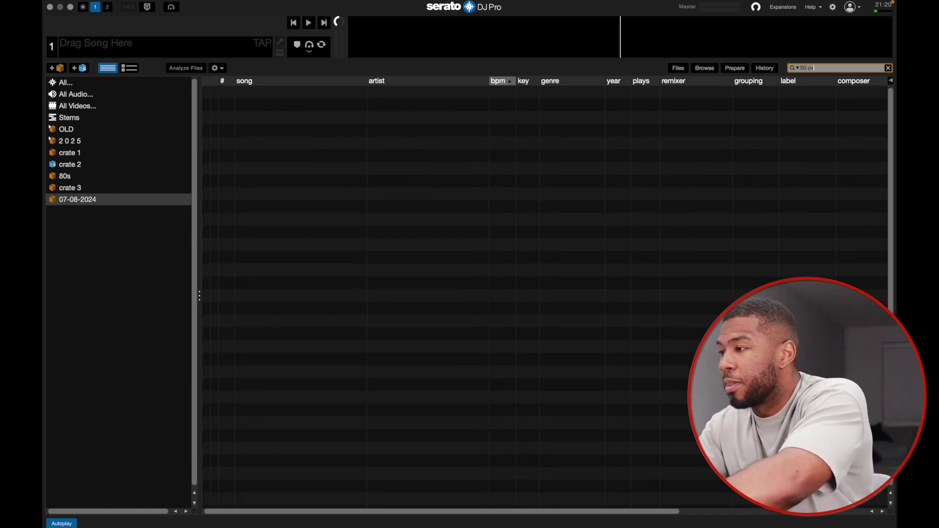
key(BackSpace)
text(ent)
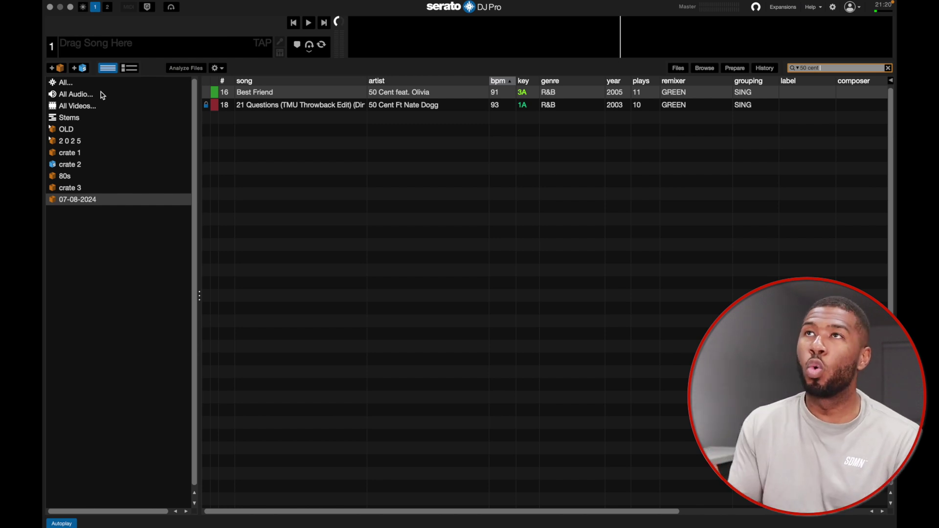
Step: Search the entire library, instead of a single crate, for Kendrick Lamar
click(66, 87)
click(810, 68)
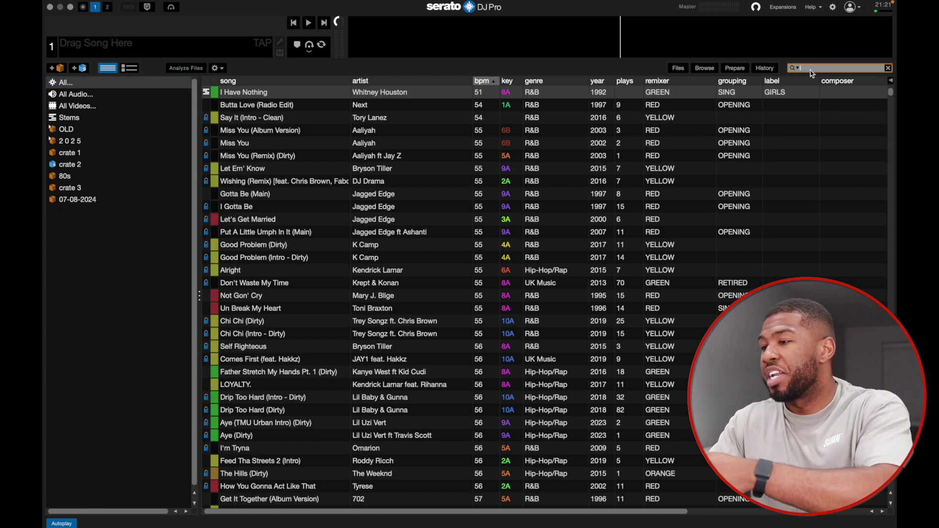
text(Kendric)
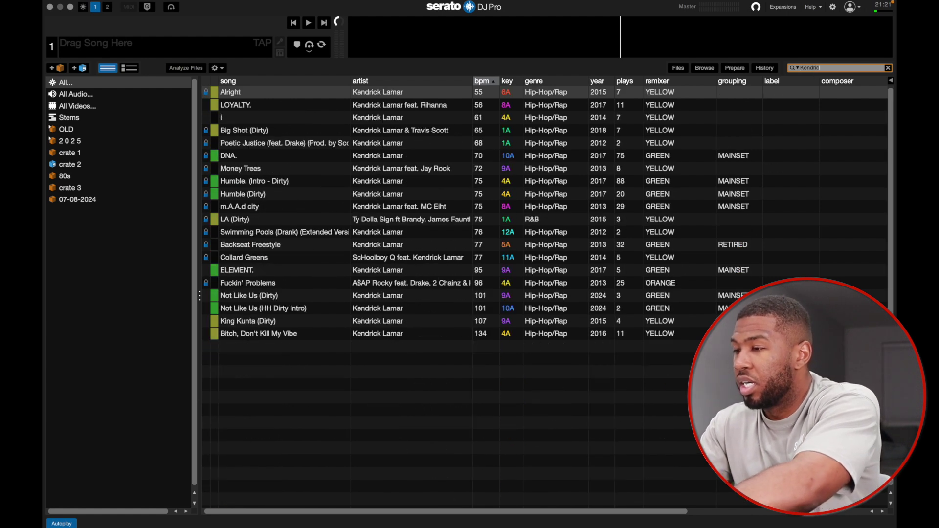
text(k Lamar)
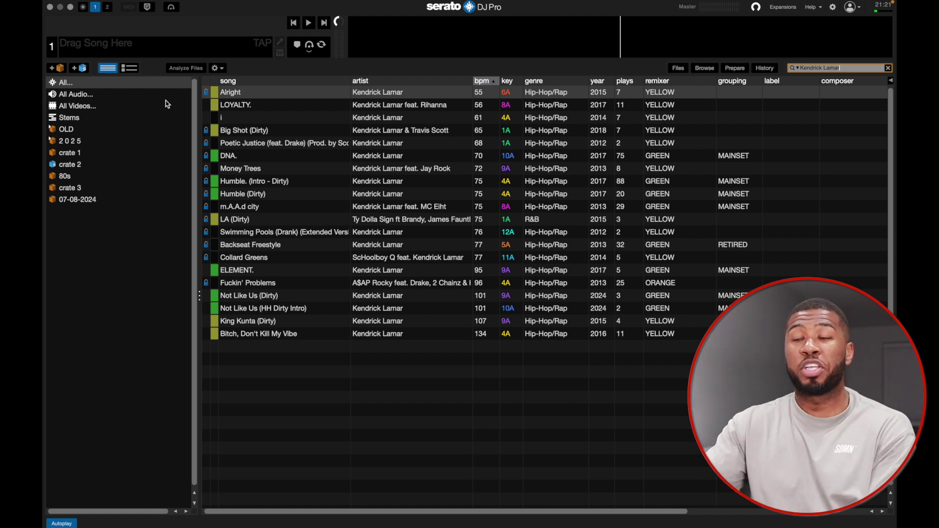
Step: Load Not Like Us (Dirty) by Kendrick Lamar onto deck 1 and eject it from the deck
click(274, 298)
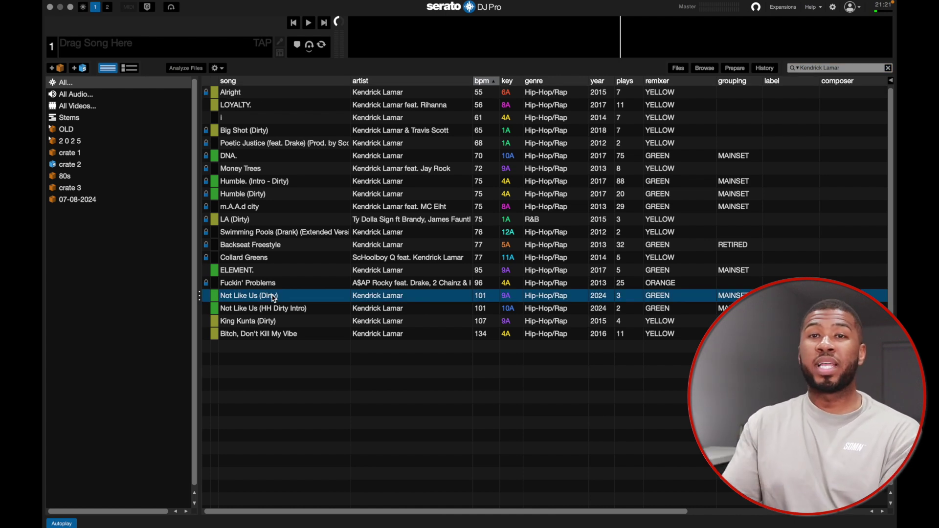
drag(273, 295, 172, 50)
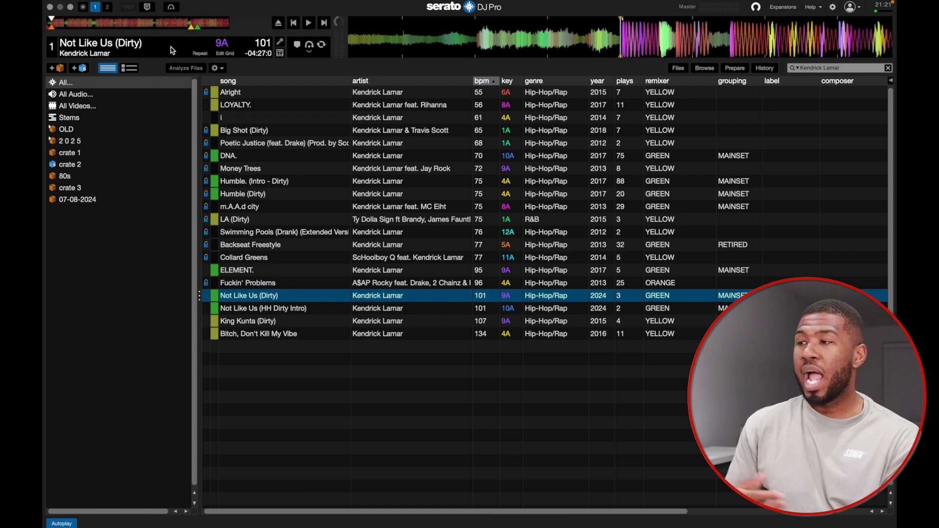
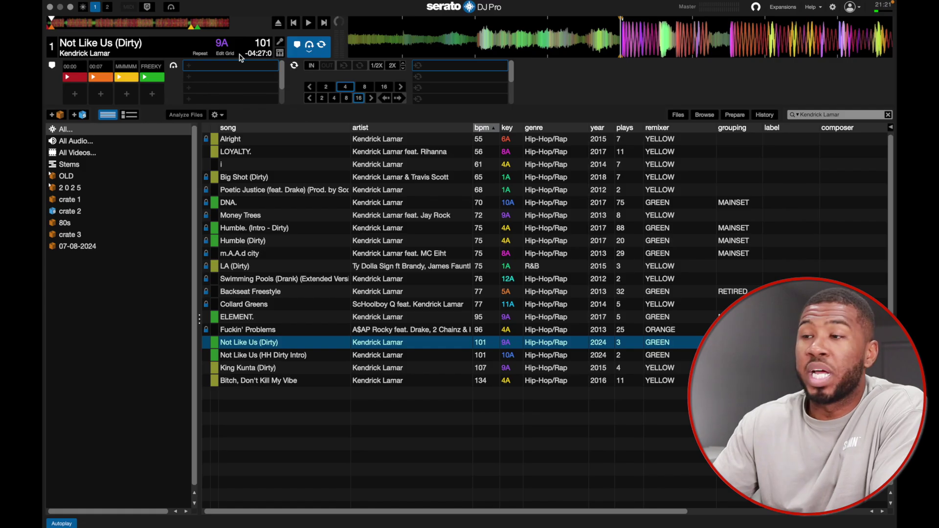
click(279, 25)
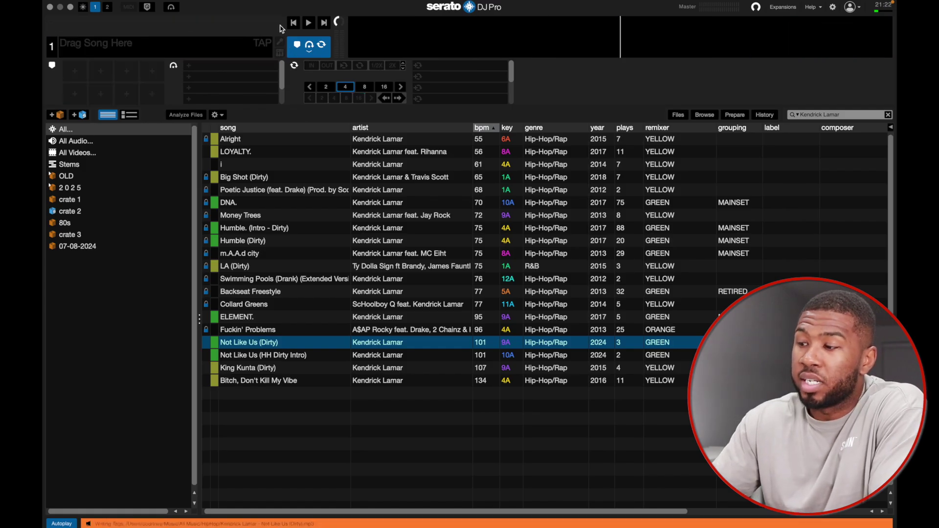
Step: Load Not Like Us (HH Dirty Intro) onto deck 1 and move the playback position about 12 seconds forward along its waveform
click(260, 357)
drag(261, 357, 216, 53)
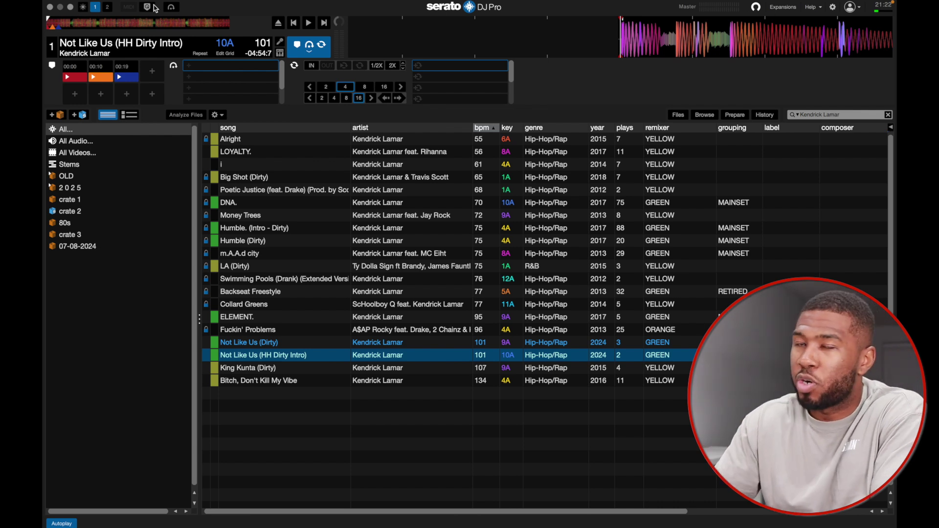
key(space)
drag(748, 44, 349, 53)
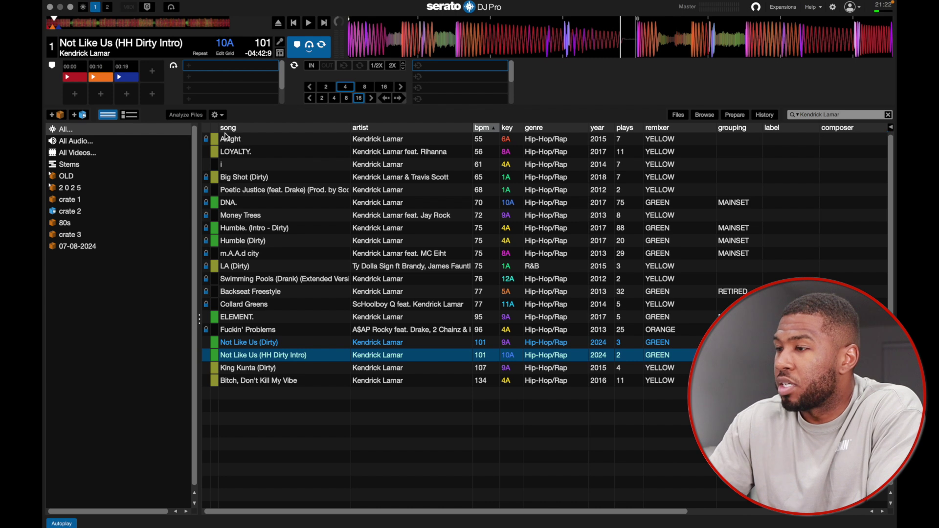
Step: Allow access to the Desktop files and add Afrobeats Track 1 from the Music Pack's Afrobeats folder as a new crate
click(677, 115)
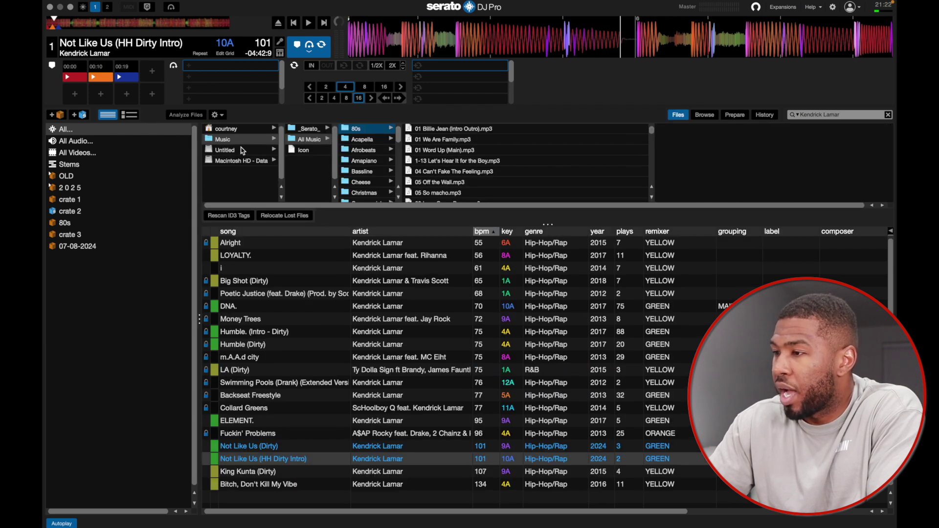
click(226, 129)
click(308, 139)
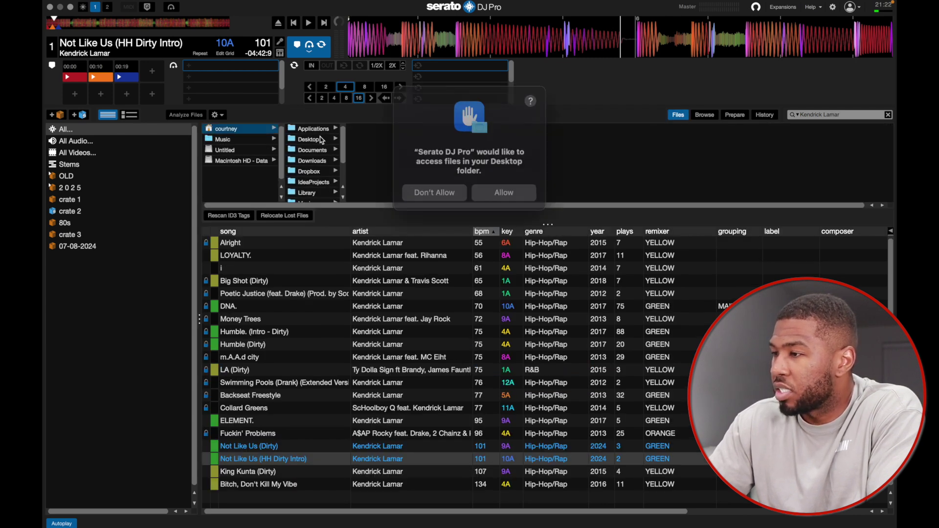
click(496, 193)
click(382, 140)
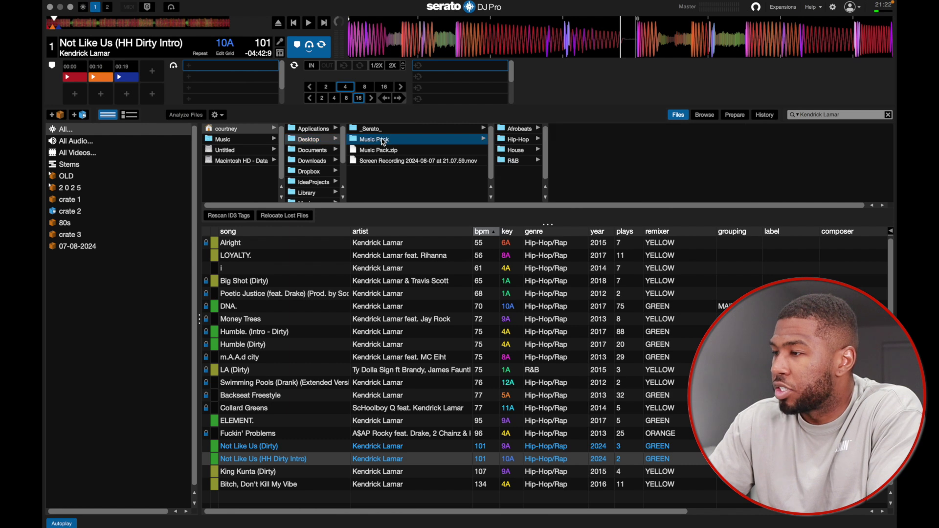
click(519, 128)
drag(594, 133, 81, 342)
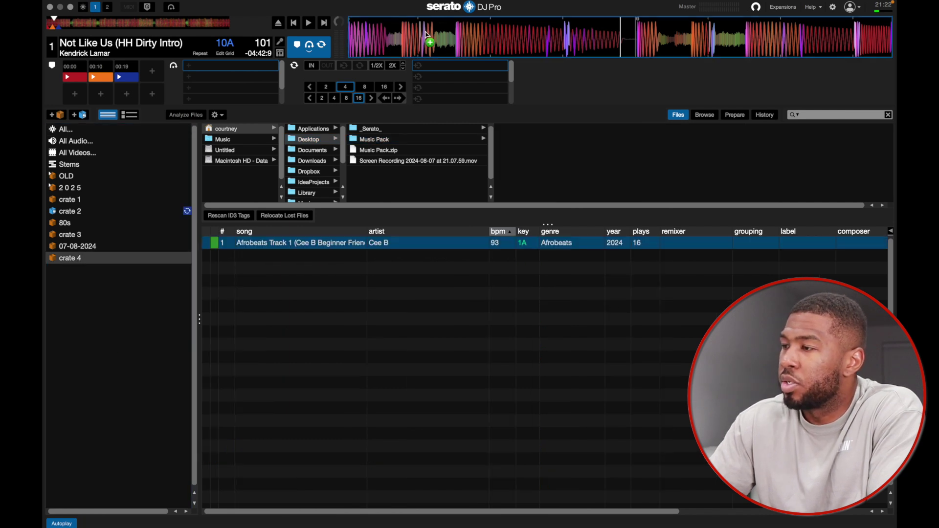
Step: Load Afrobeats Track 1 from the new crate onto deck 1 and start and pause its playback twice
drag(427, 35, 426, 35)
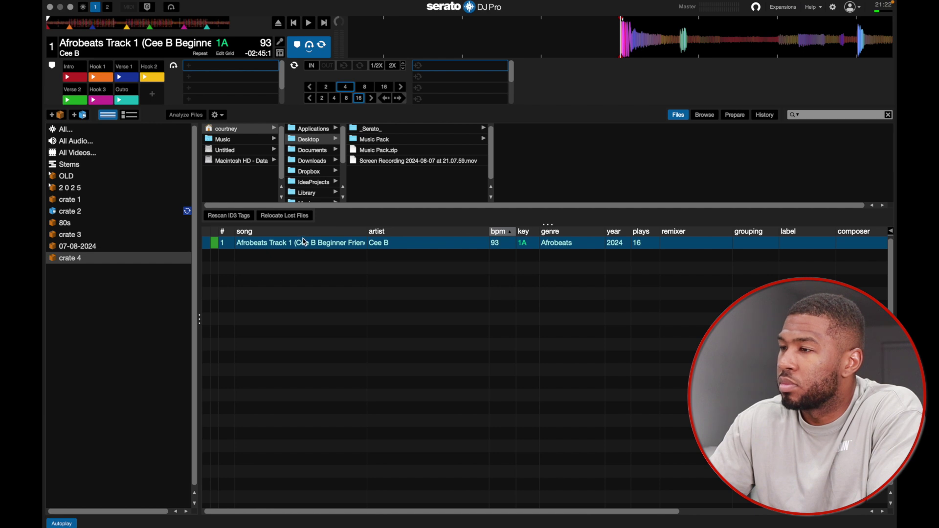
key(space)
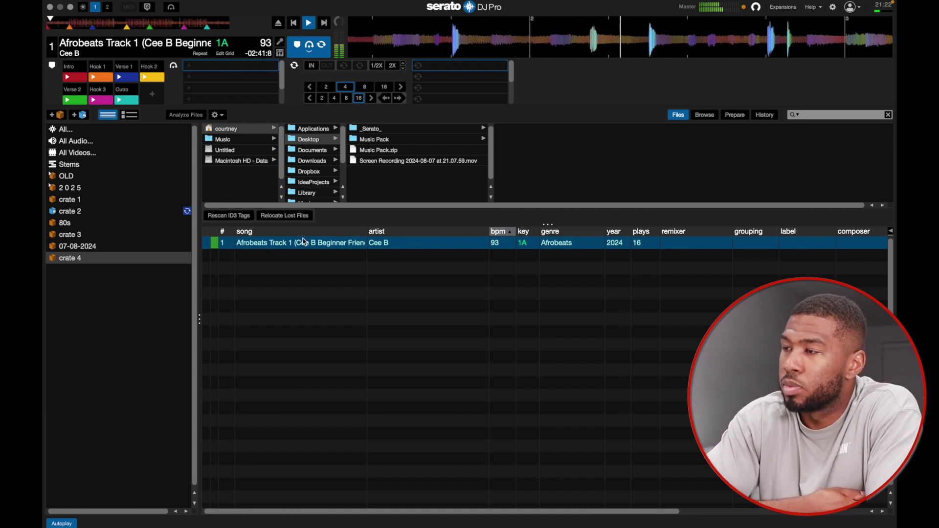
key(space)
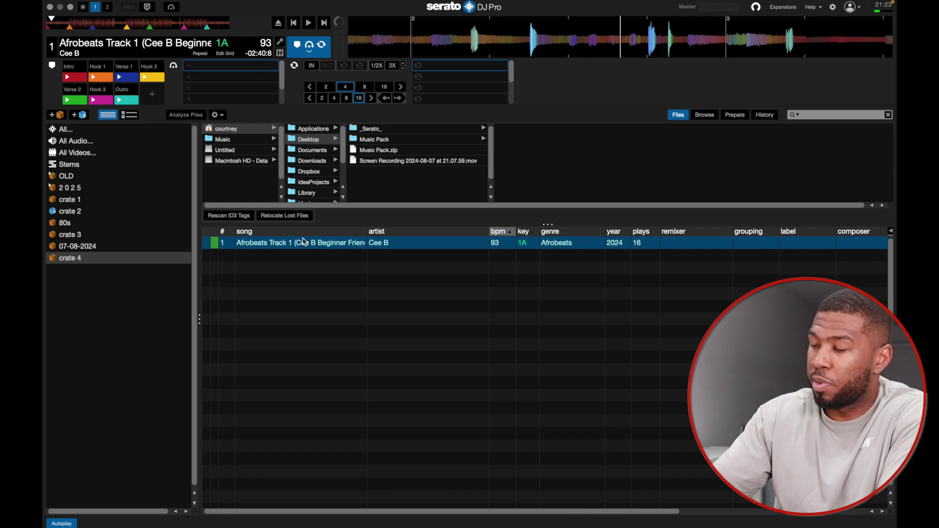
key(space)
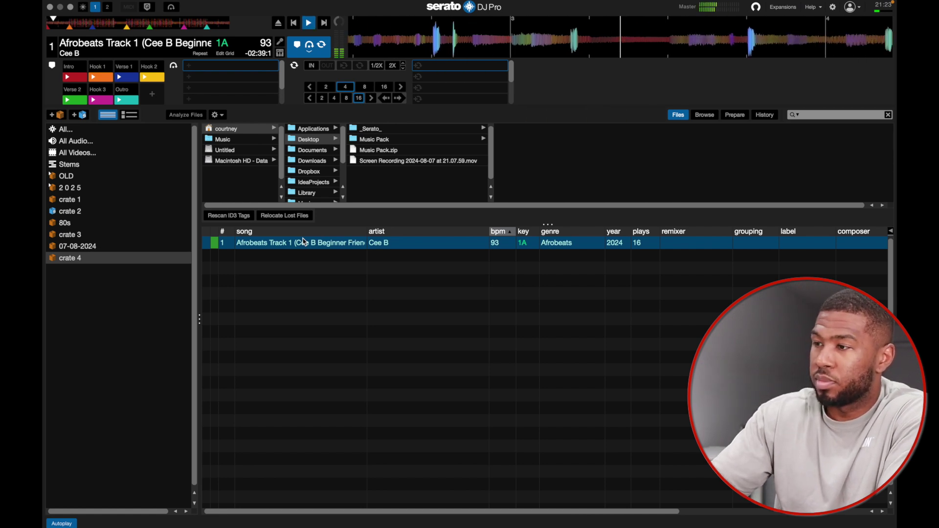
key(space)
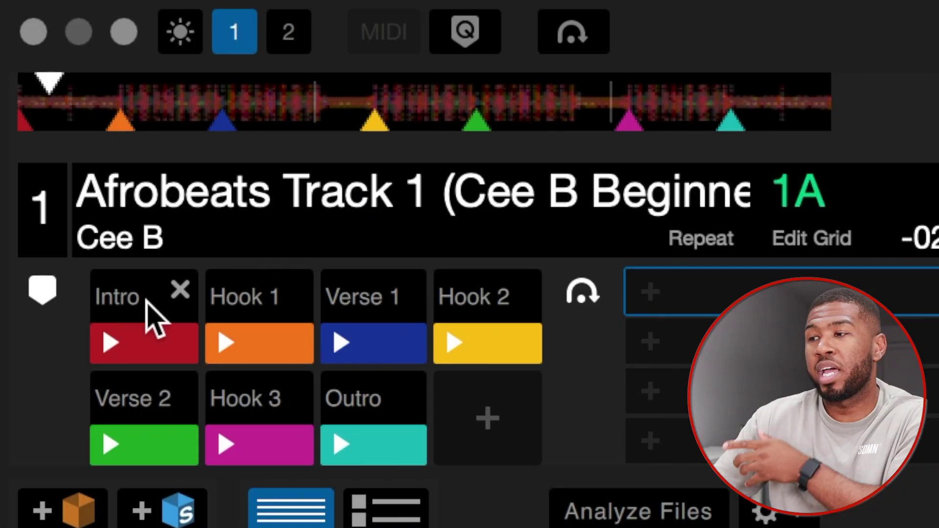
Step: Jump through deck 1's cue points in order: Intro, Hook 1, Verse 1, Hook 2, Verse 2, Hook 3 and Outro
click(158, 350)
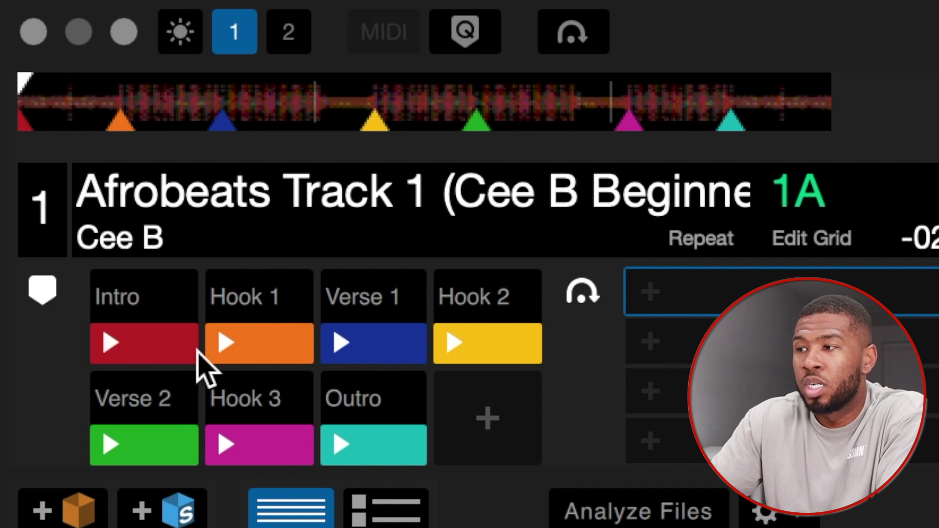
click(275, 347)
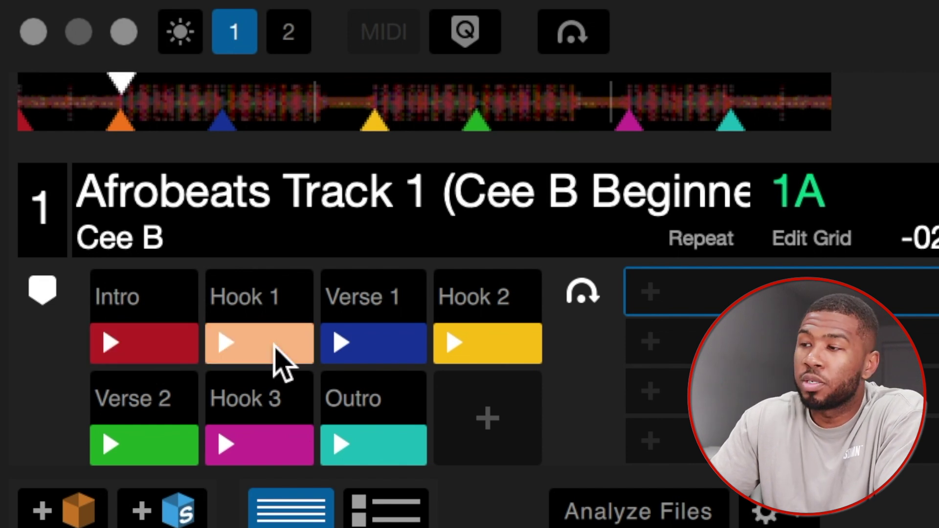
click(374, 338)
click(487, 359)
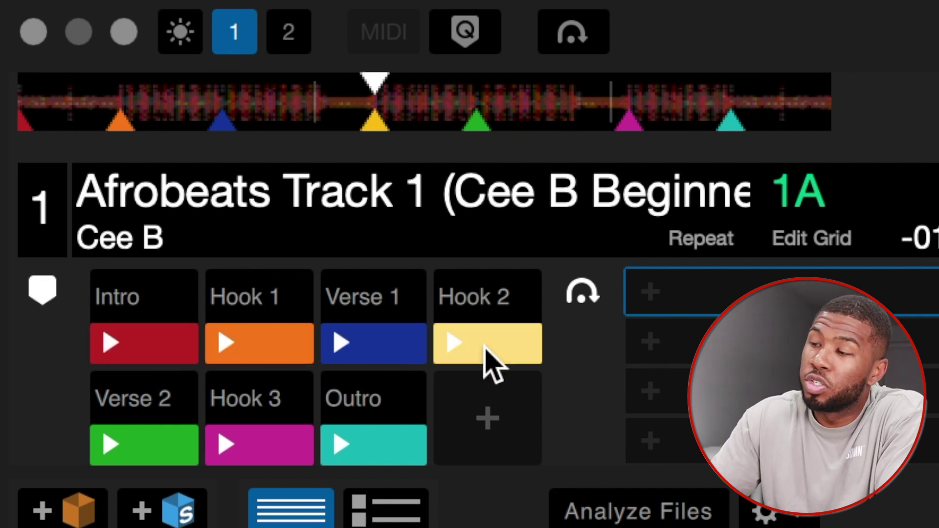
click(156, 443)
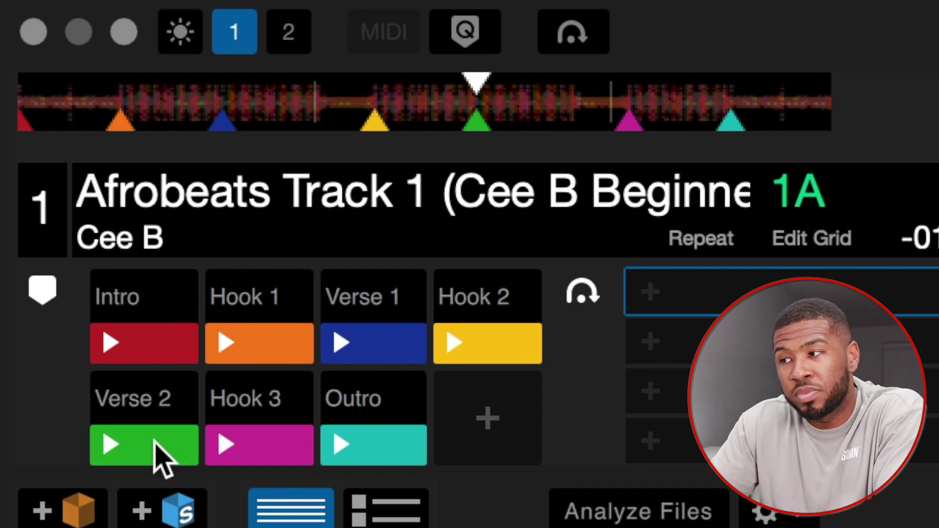
click(244, 434)
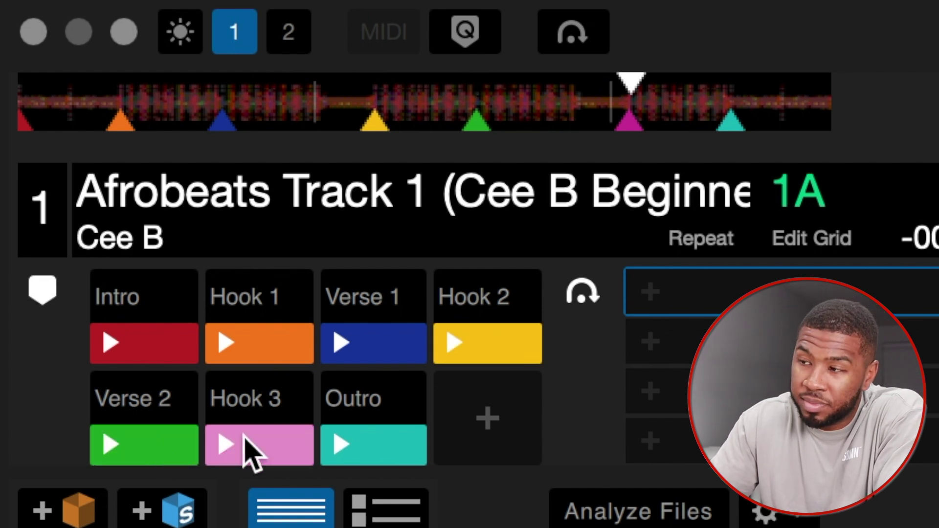
click(367, 452)
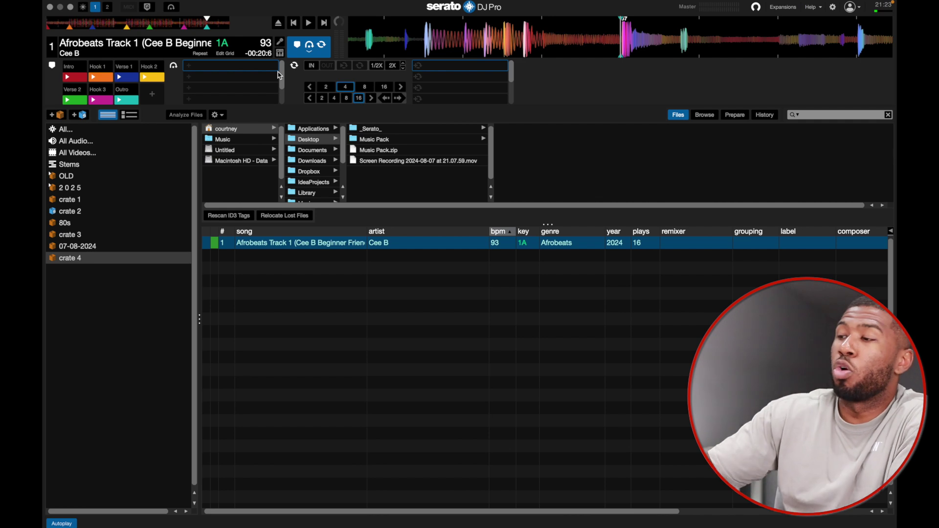
Step: Set a 4-beat auto loop at the Outro cue, play it briefly and pause the deck
click(345, 88)
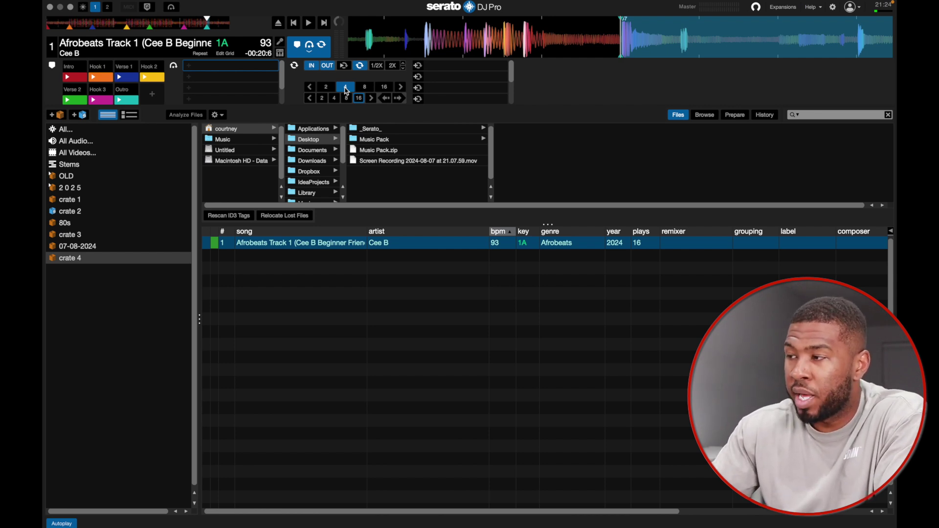
key(space)
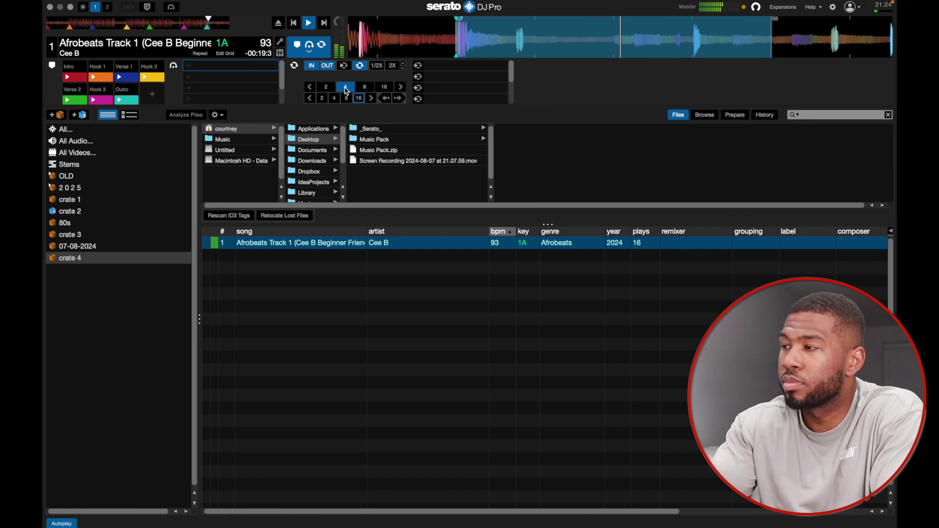
key(space)
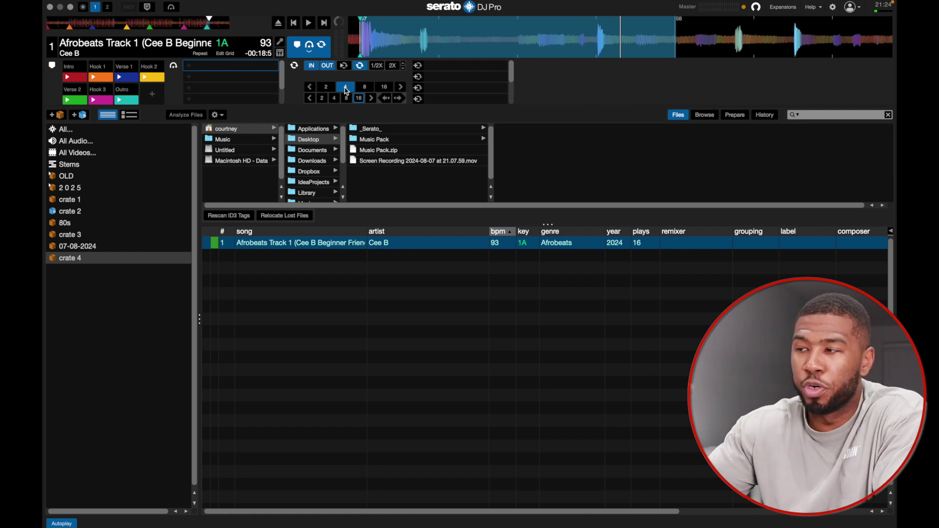
Step: Halve the active loop down to 1/4 beat during playback and pause the deck
click(378, 68)
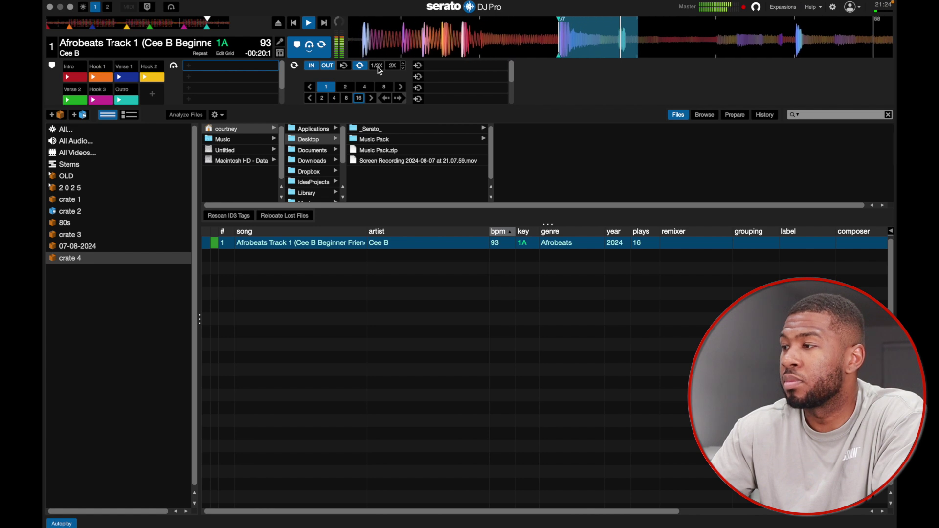
click(378, 67)
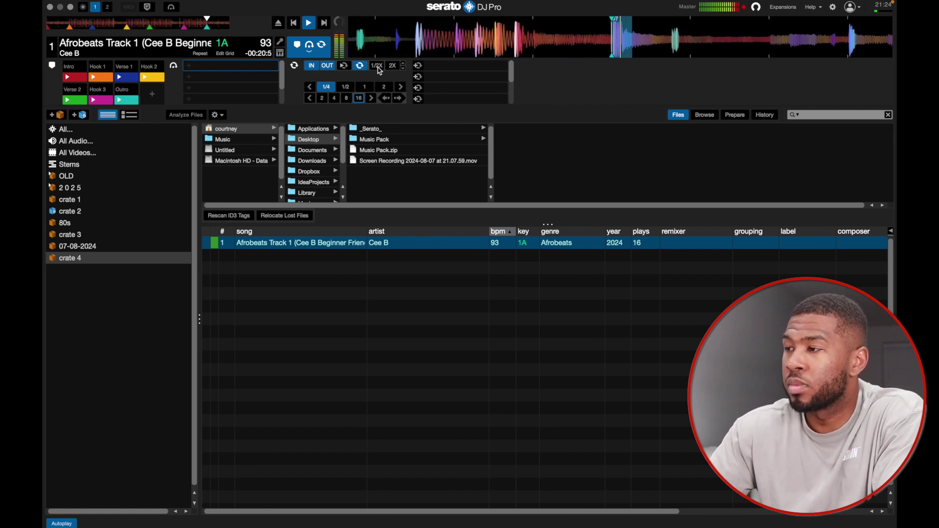
key(space)
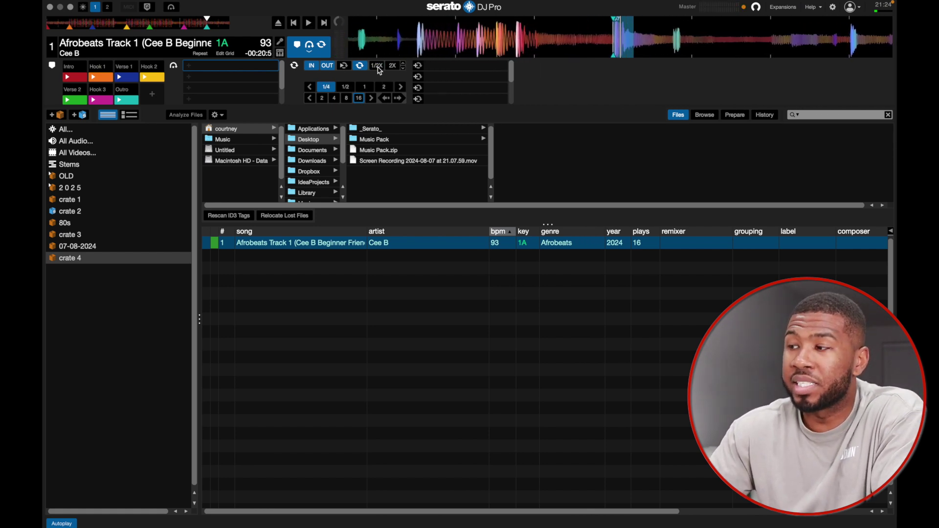
Step: Switch off the 1/4-beat loop, let the track play past it and pause the deck
click(360, 66)
key(space)
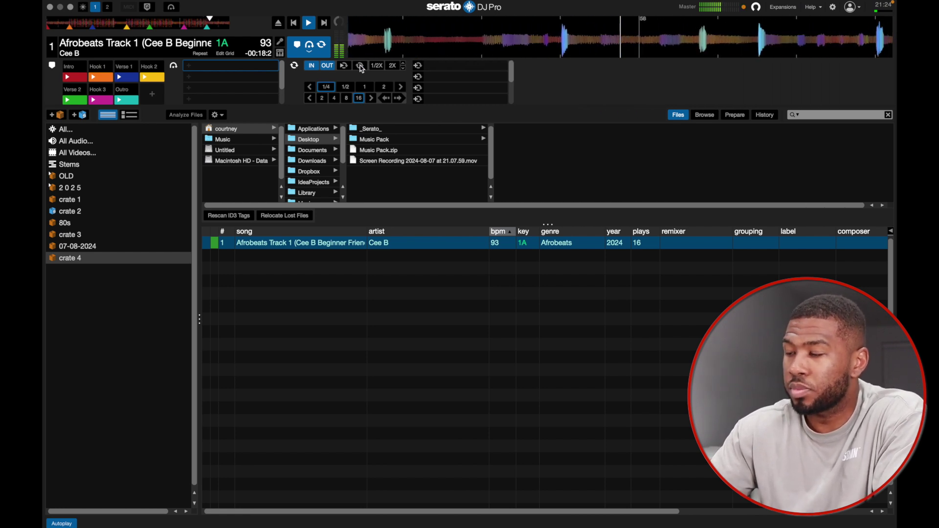
key(space)
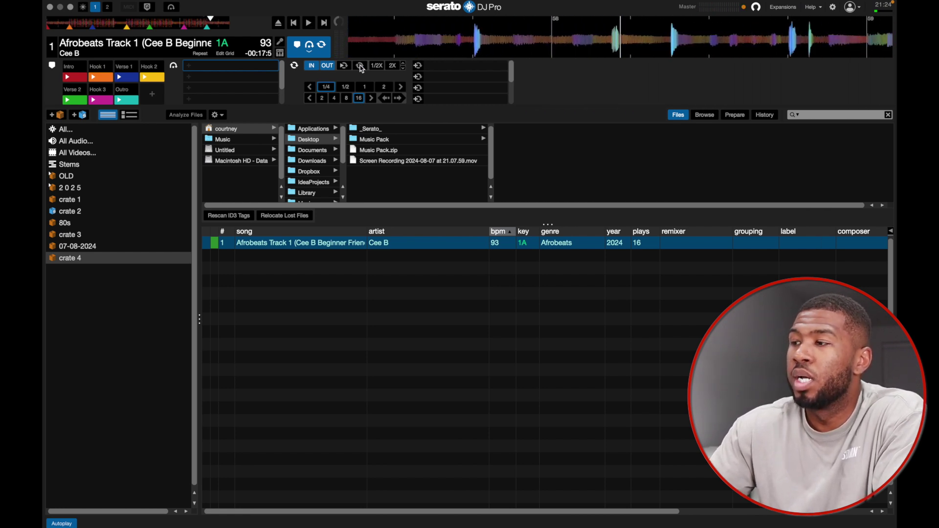
Step: Set a 1-beat loop, save it in the first loop slot, go to the Intro cue and recall the saved loop
click(363, 89)
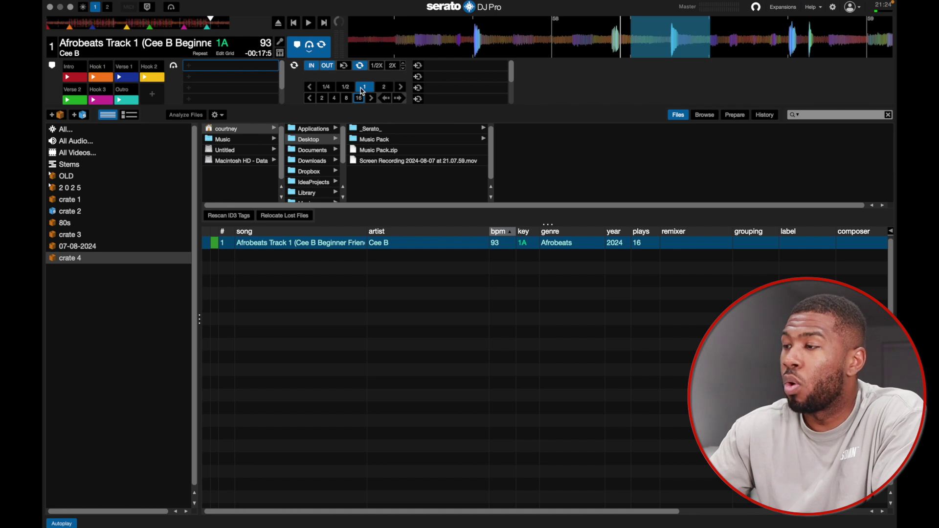
click(417, 66)
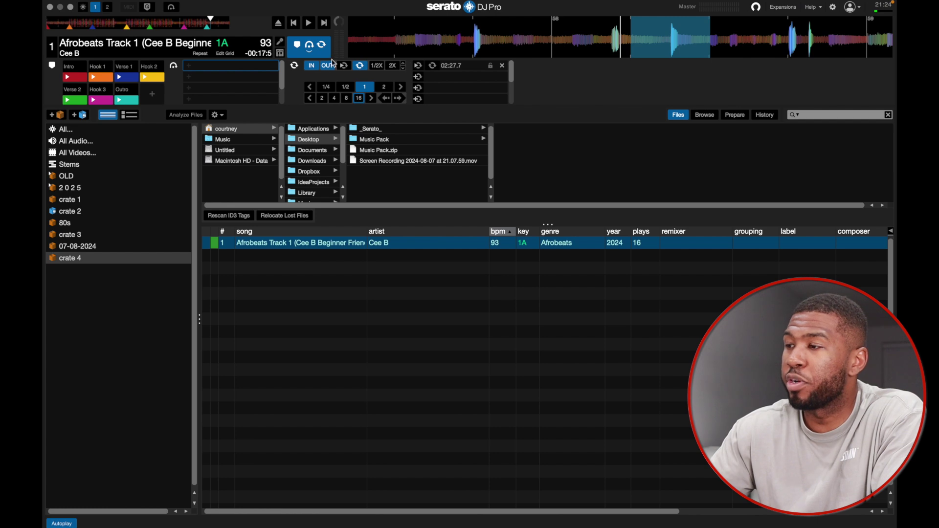
click(77, 78)
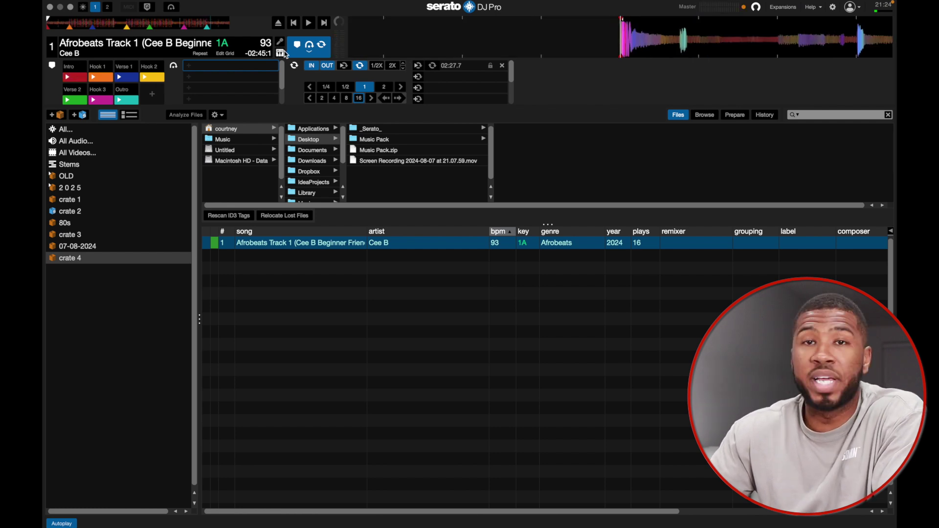
click(418, 66)
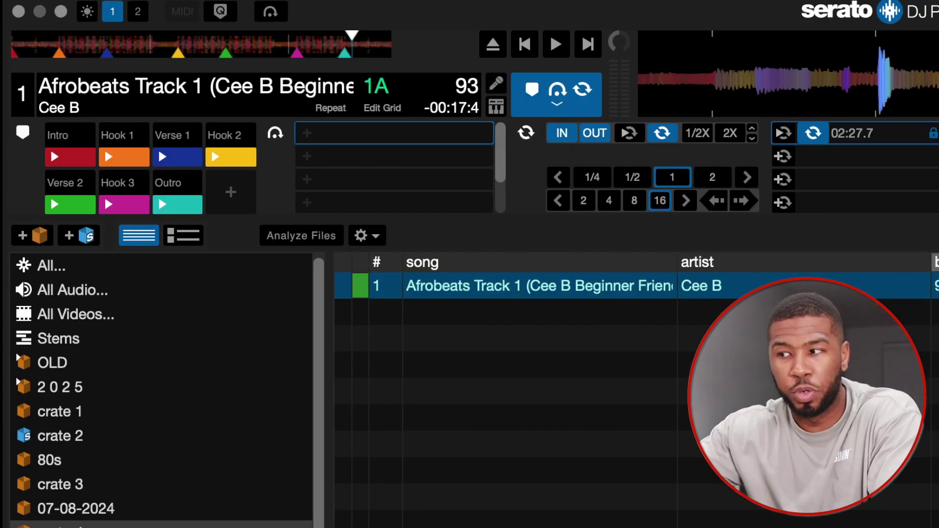
Step: Look through the library's All, All Audio, All Videos and Stems collections
click(57, 268)
click(54, 291)
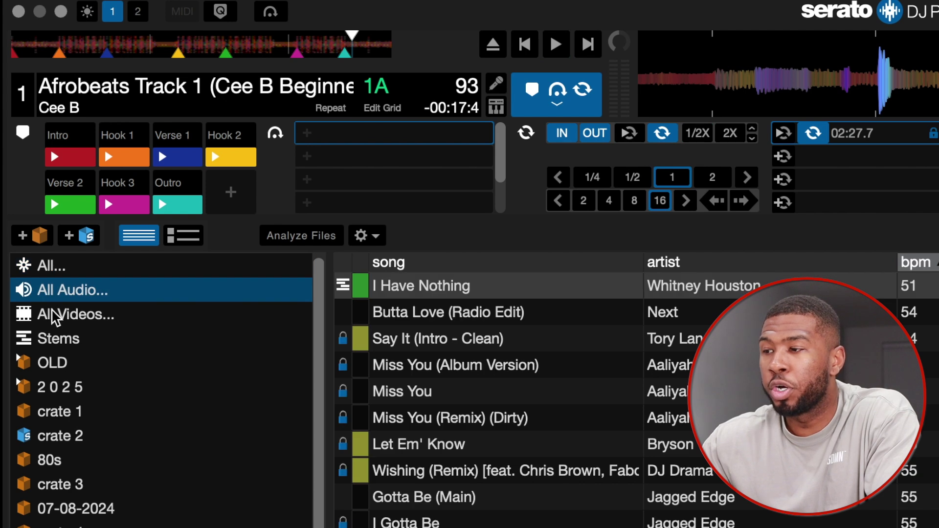
click(53, 315)
click(53, 338)
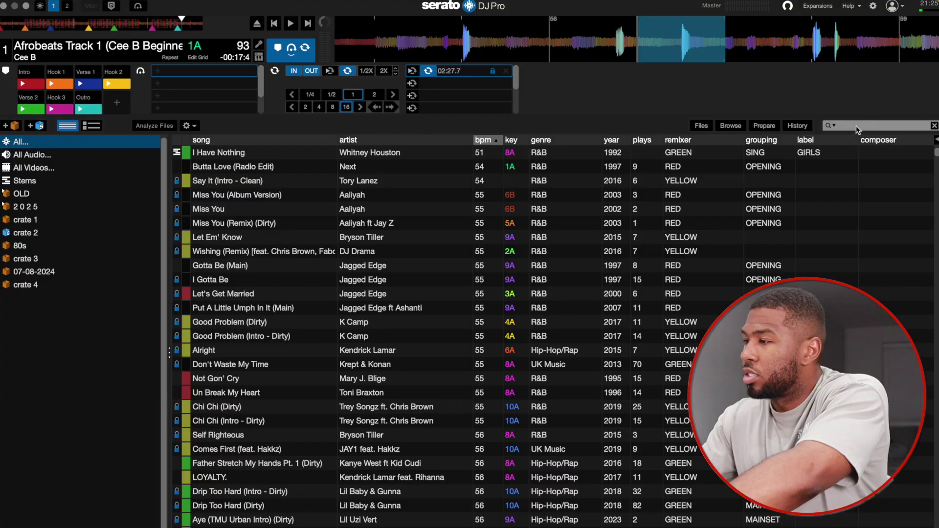
Step: Search the entire library for "not like us" and load Not Like Us (Dirty) onto deck 1
click(856, 126)
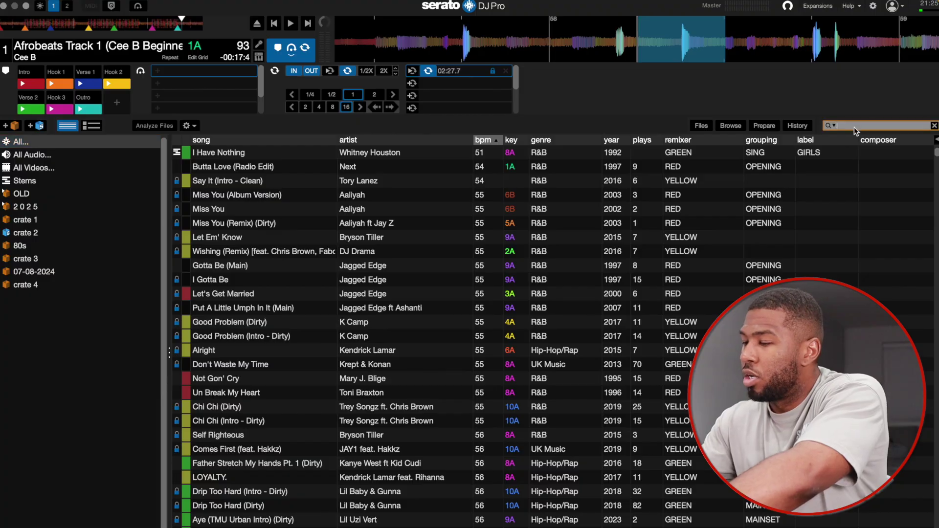
text(not like us)
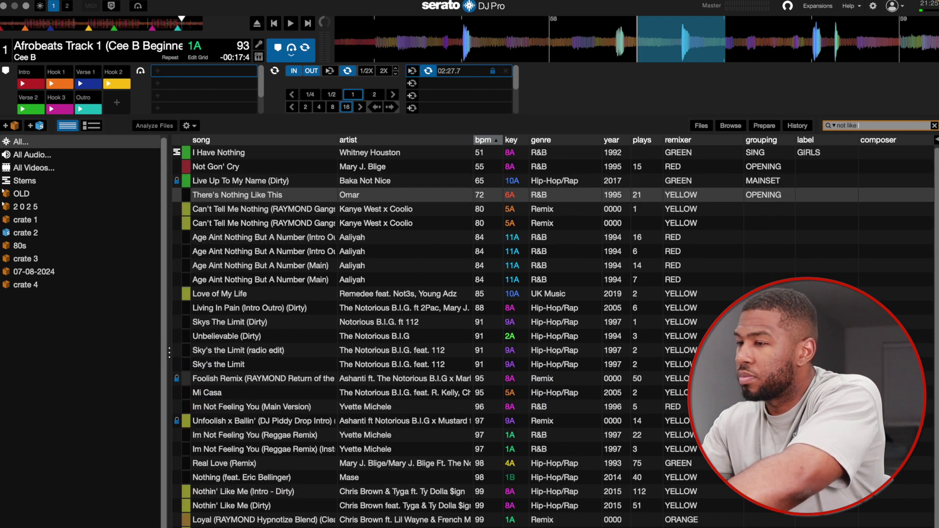
click(253, 156)
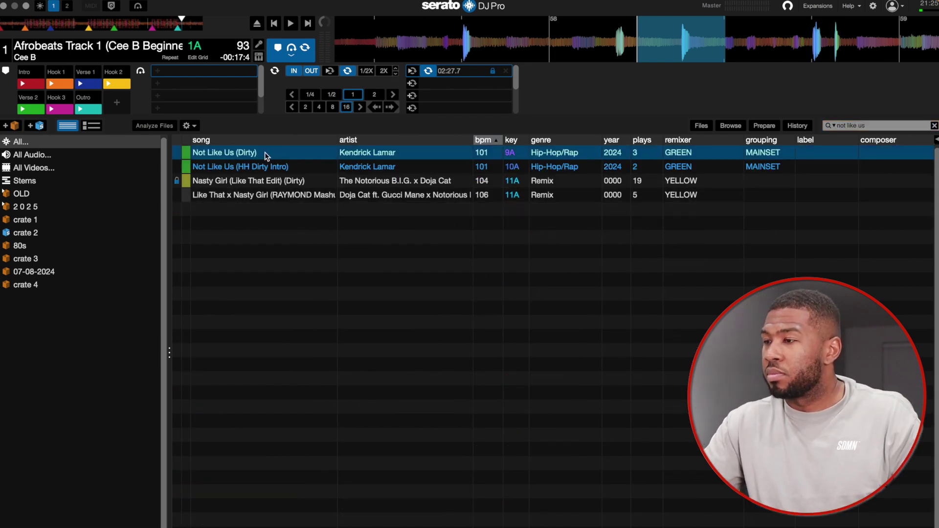
drag(265, 152, 445, 105)
Step: Preview Not Like Us (Dirty) on deck 1 in two short bursts, pausing after each
key(space)
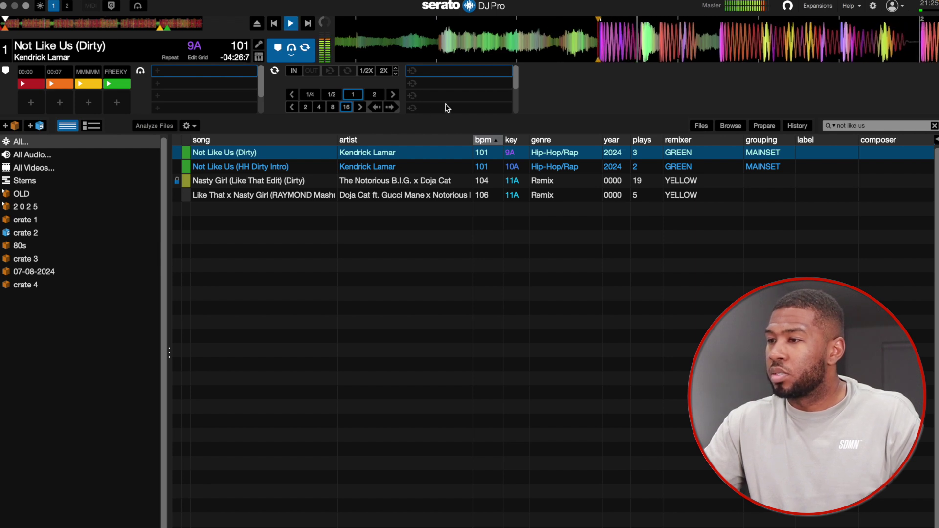
key(space)
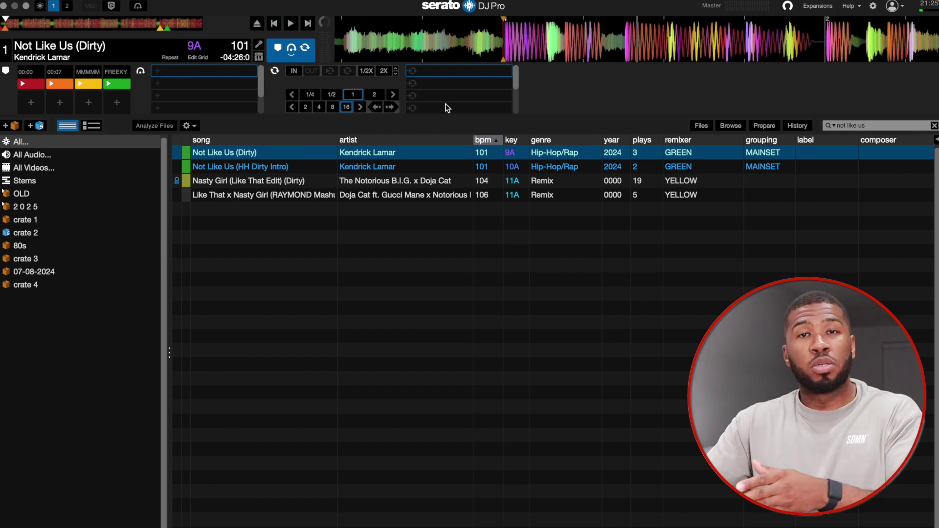
key(space)
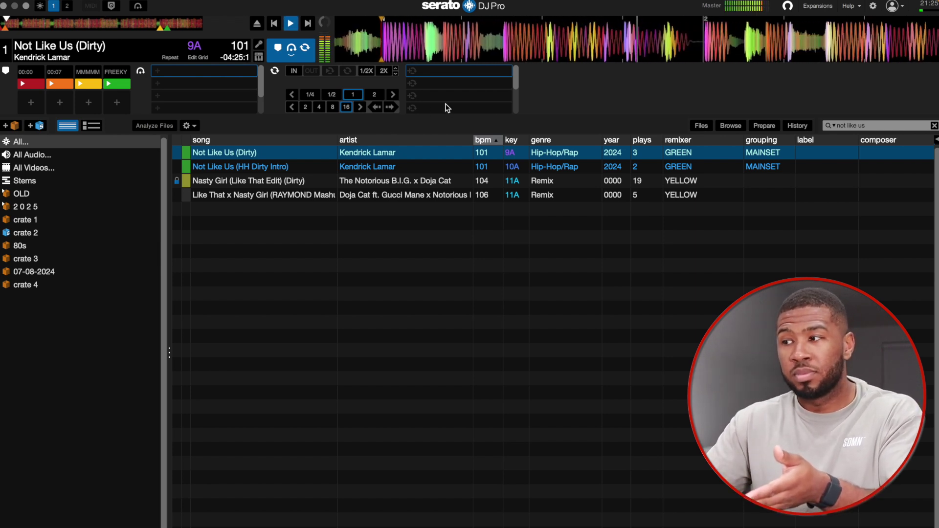
key(space)
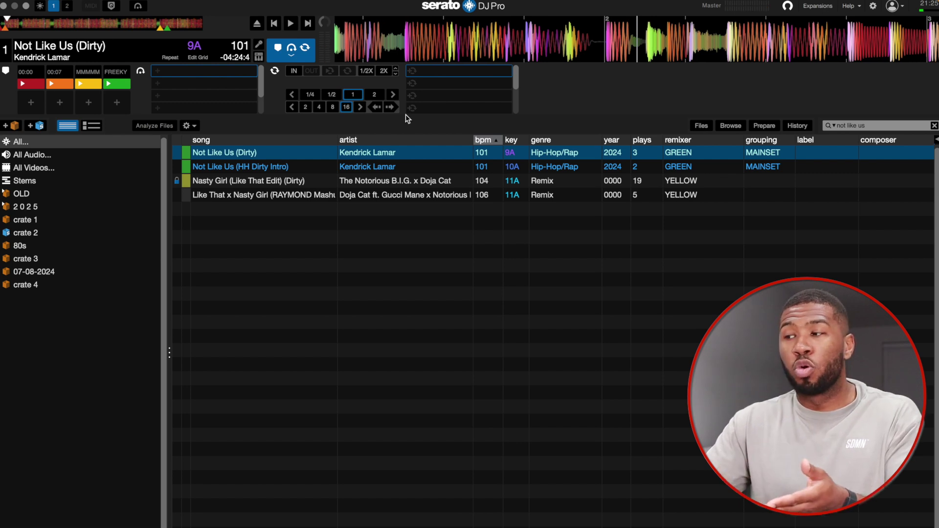
Step: Resume playback on deck 1, switch the track to its instrumental stem only and restore the full mix
key(space)
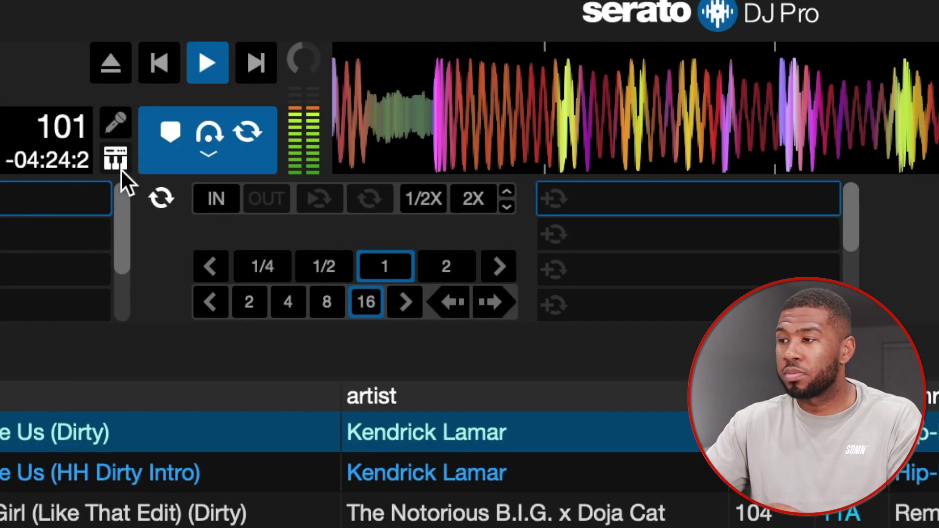
click(121, 168)
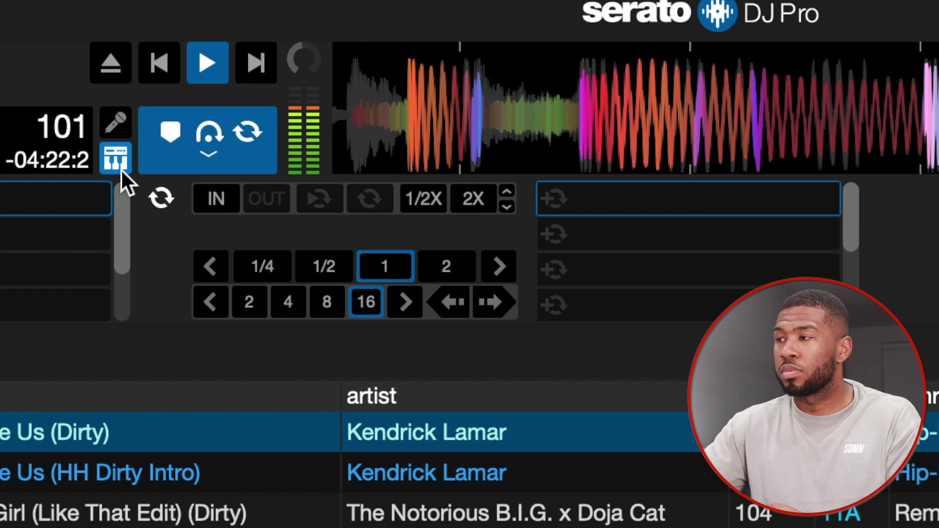
click(115, 158)
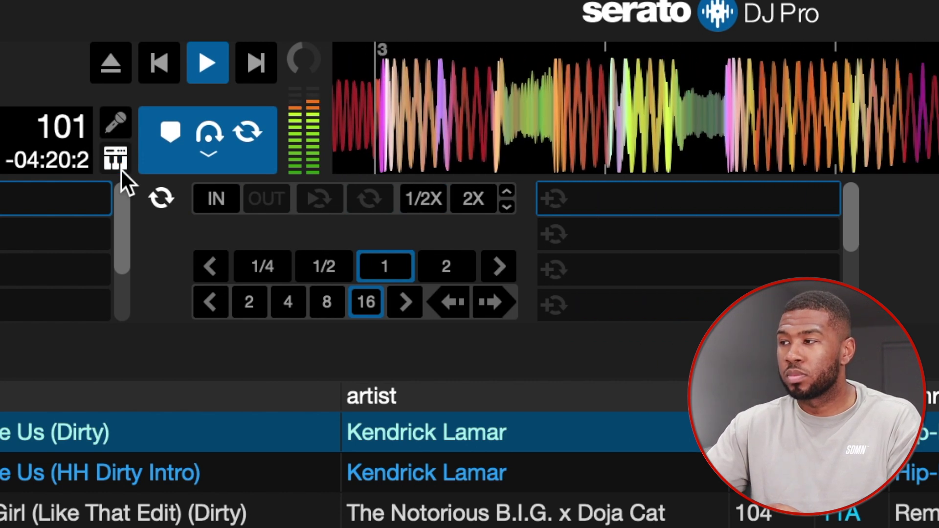
Step: Audition deck 1's instrumental stem and vocal stem one at a time, pausing with only the vocal stem isolated
click(115, 158)
key(space)
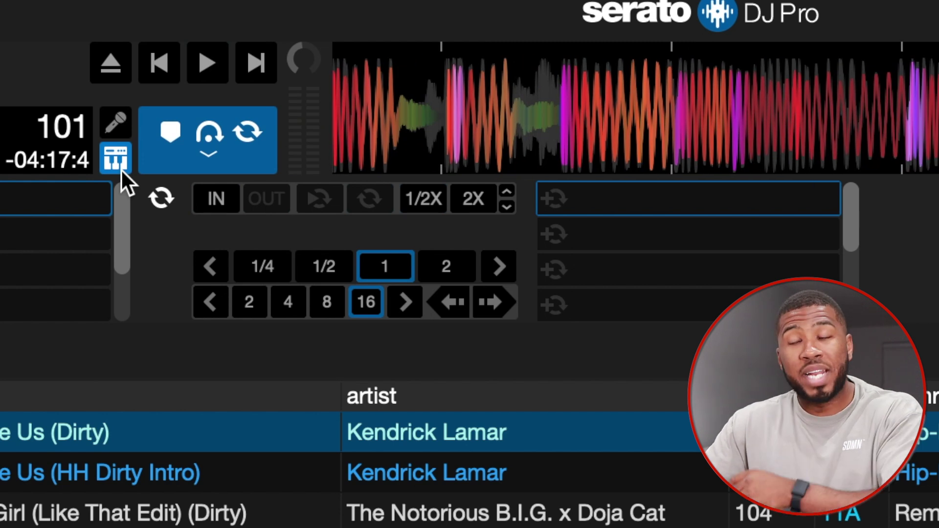
click(116, 127)
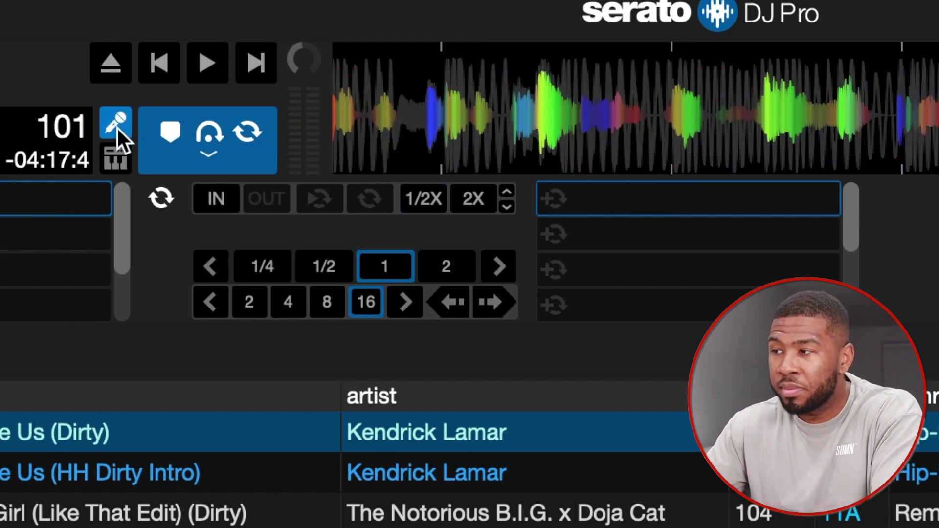
key(space)
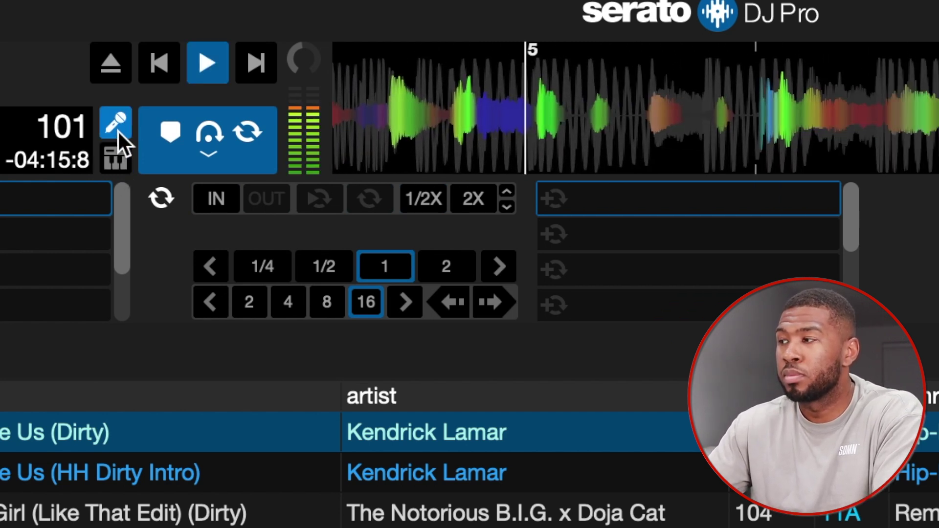
click(118, 130)
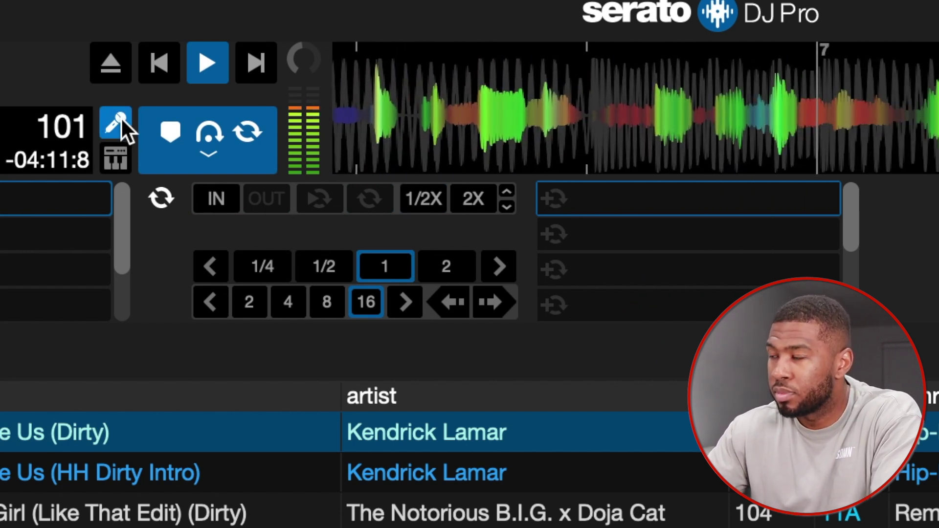
click(121, 117)
click(122, 118)
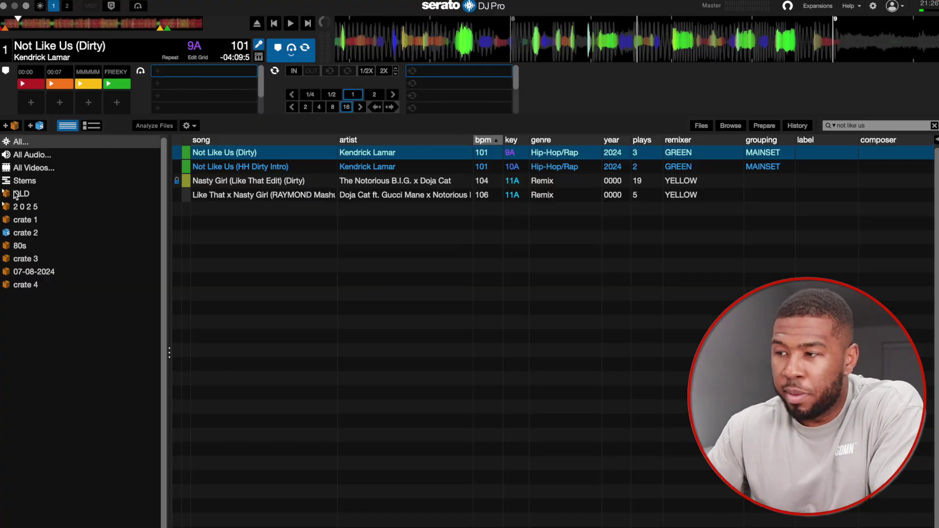
Step: Look at the OLD crate's tracks and briefly expand and collapse its subcrates
click(15, 194)
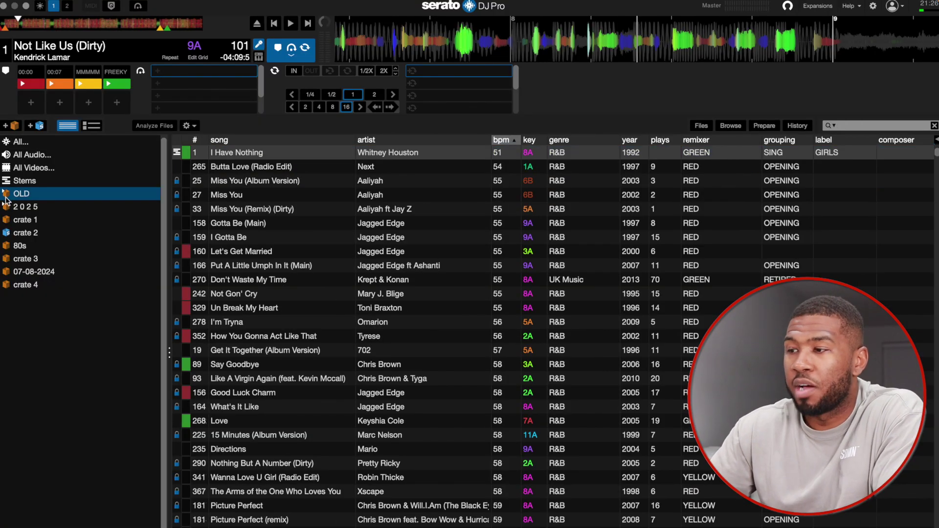
click(5, 194)
click(4, 195)
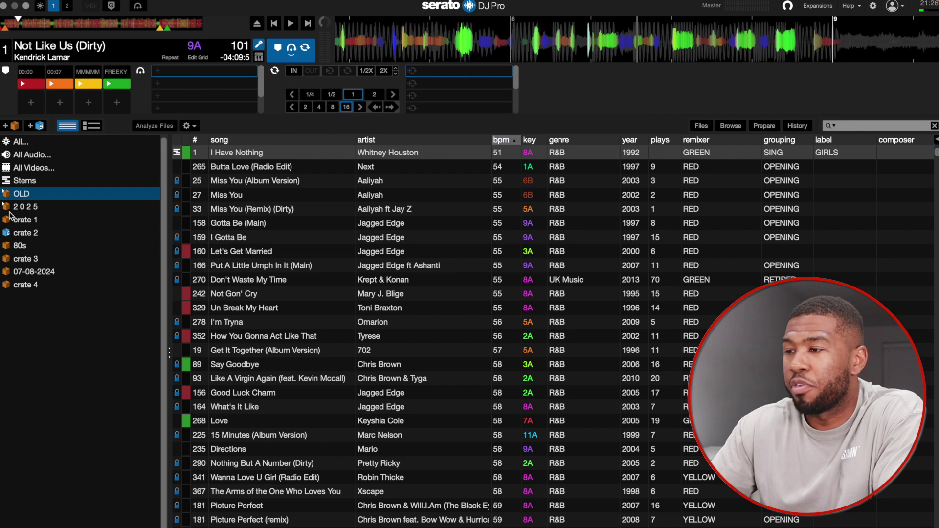
Step: Delete crate 4, 07-08-2024, crate 3, 80s, crate 2 and crate 1 from the crate list
click(26, 233)
click(30, 272)
click(31, 284)
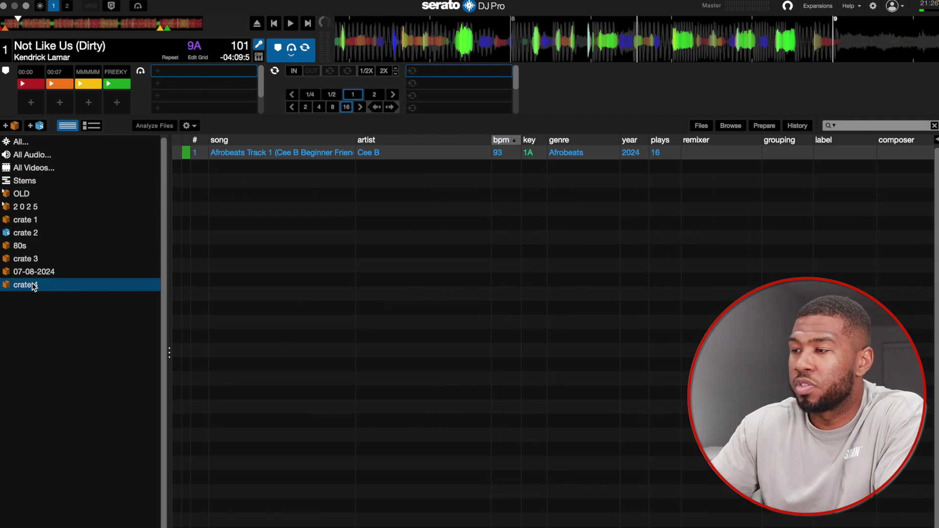
key(super+BackSpace)
key(super+BackSpace)
key(super+BackSpace)
key(super+BackSpace)
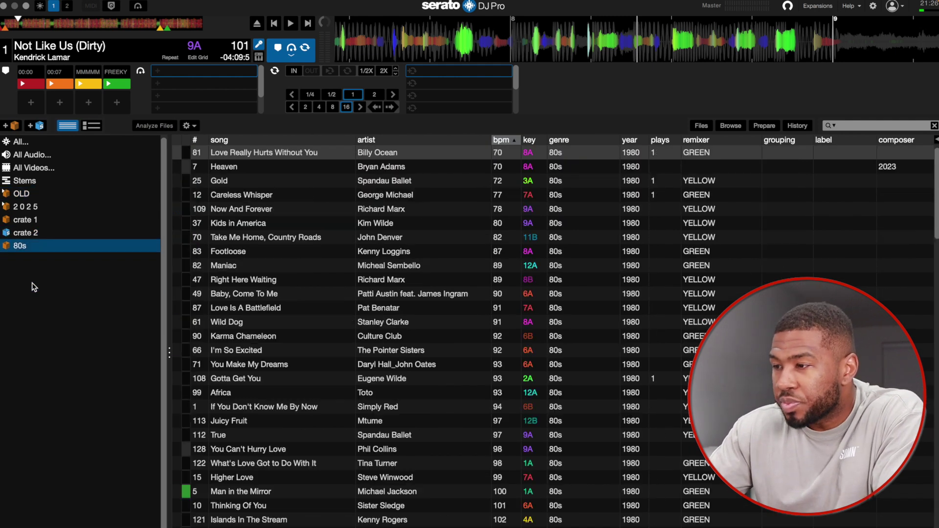
key(super+BackSpace)
key(super+BackSpace)
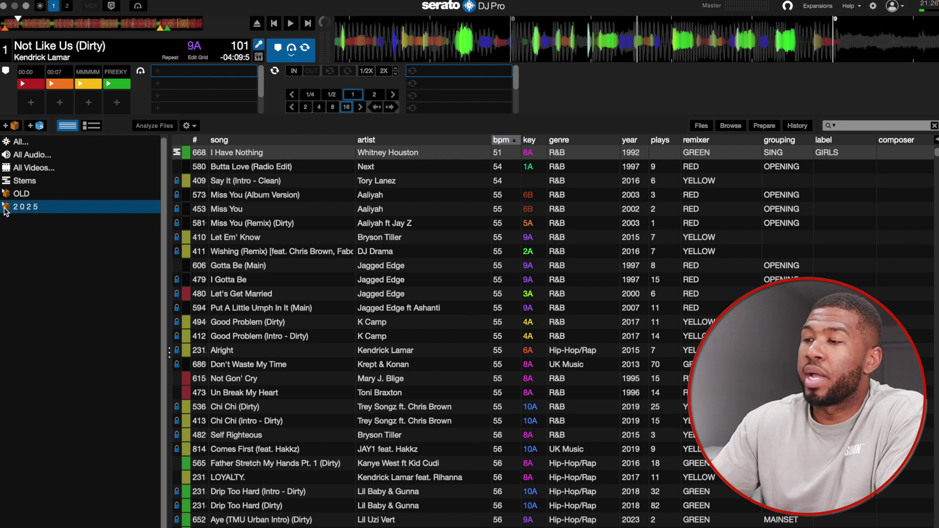
Step: Expand the 2025 crate to look over its structure, collapsing the nested subcrates and finally the crate itself
click(6, 207)
click(17, 274)
click(18, 284)
click(19, 297)
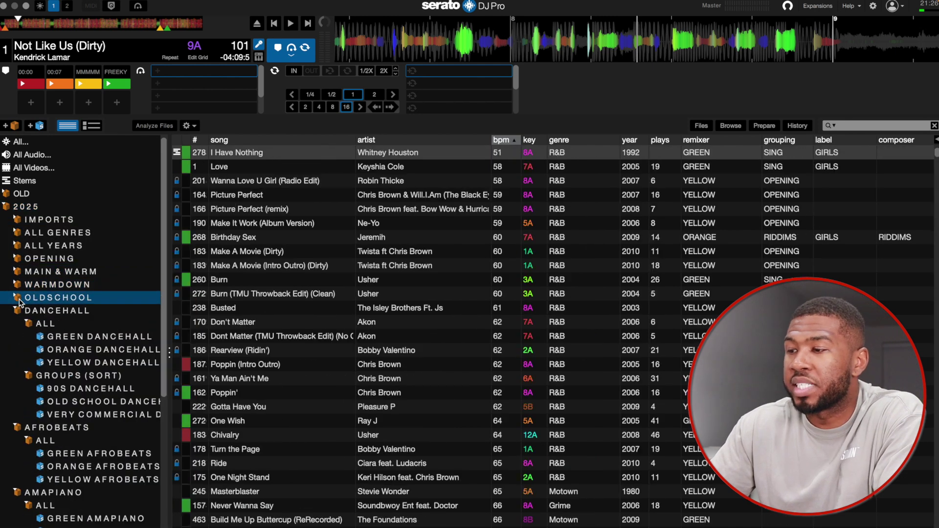
click(20, 310)
click(21, 323)
click(20, 336)
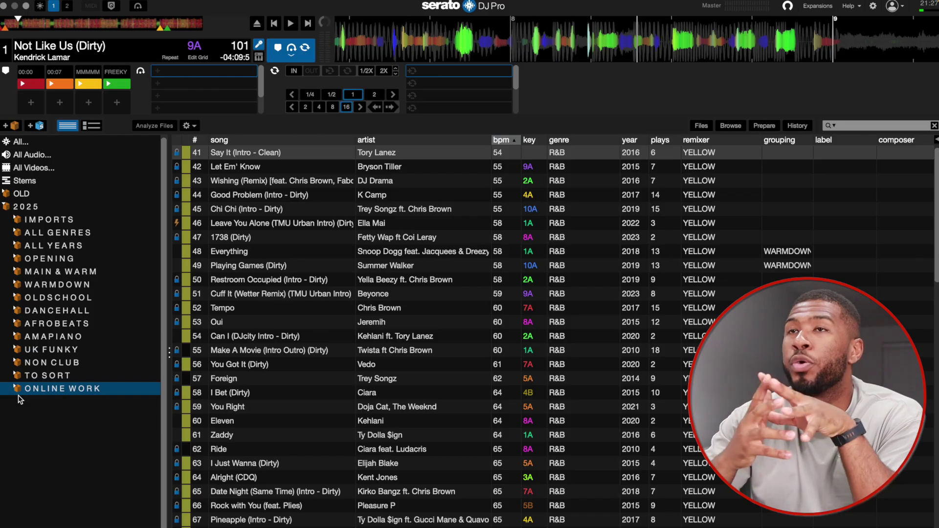
click(6, 207)
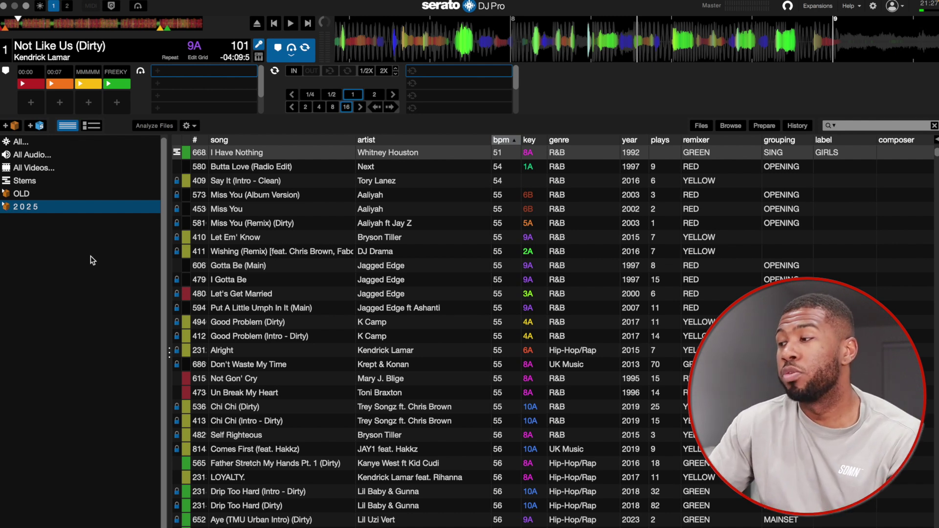
Step: Open the Music Pack folder from the Desktop in the file browser and create a crate named Music Pack
click(700, 126)
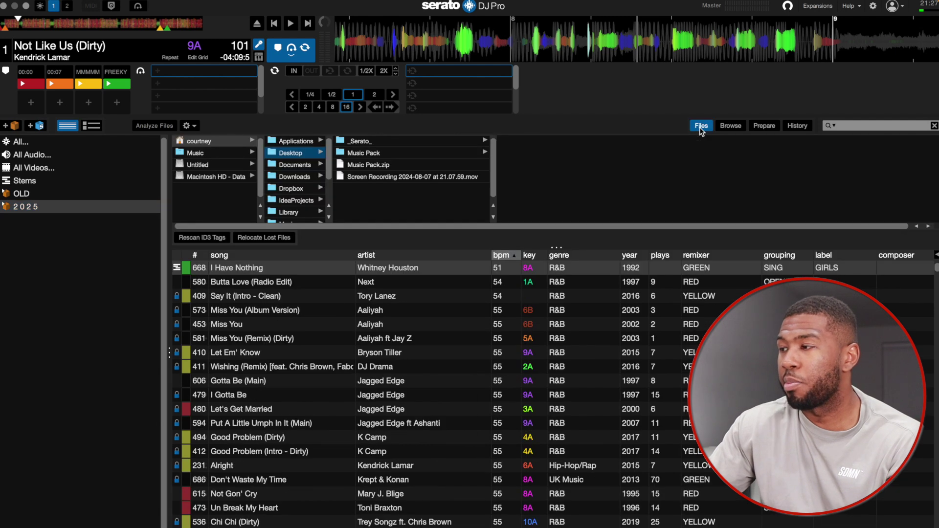
click(356, 153)
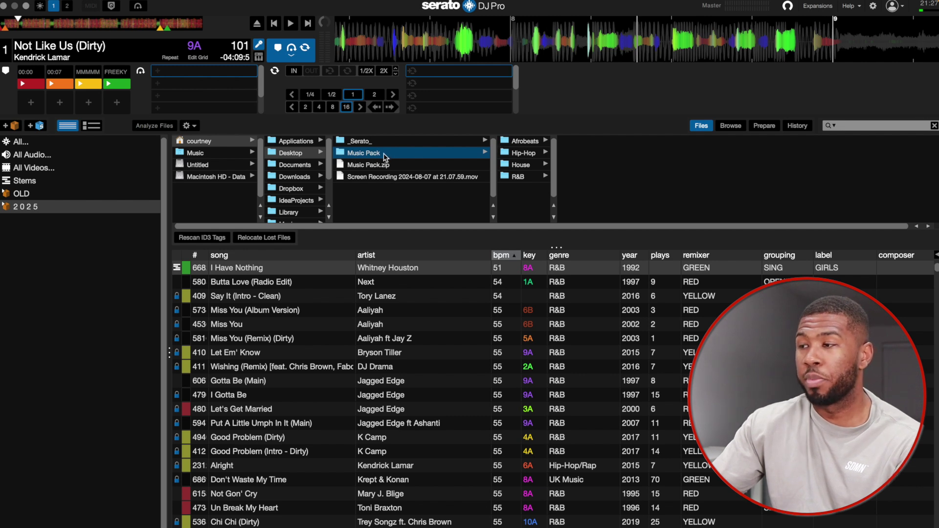
click(15, 125)
double_click(25, 220)
text(Music Pack)
key(Return)
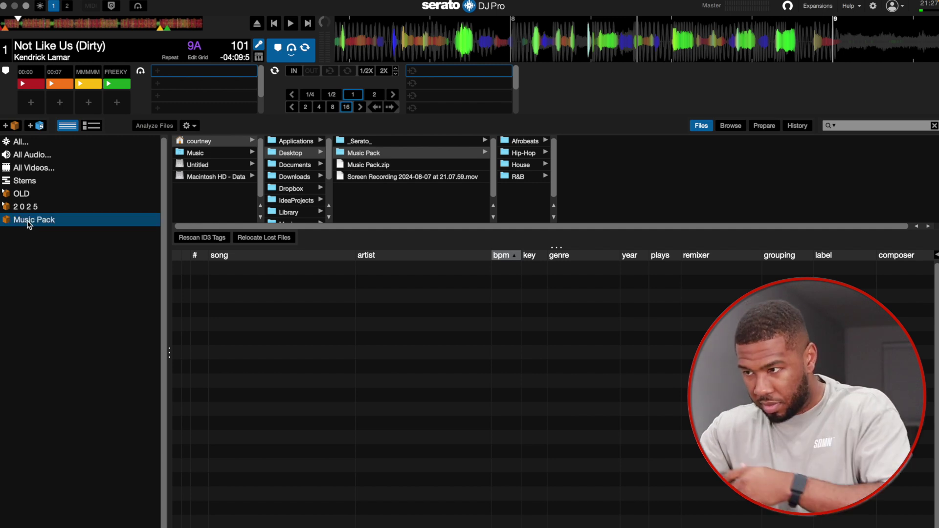
Step: Import the Afrobeats and Hip-Hop folders as crates and nest both under the Music Pack crate
click(525, 140)
drag(525, 141, 30, 251)
click(29, 235)
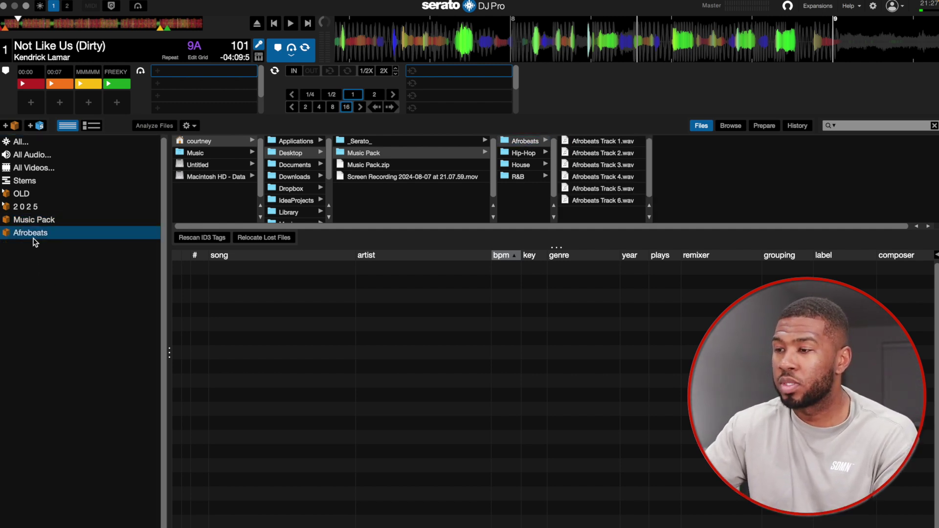
click(525, 152)
drag(525, 152, 23, 252)
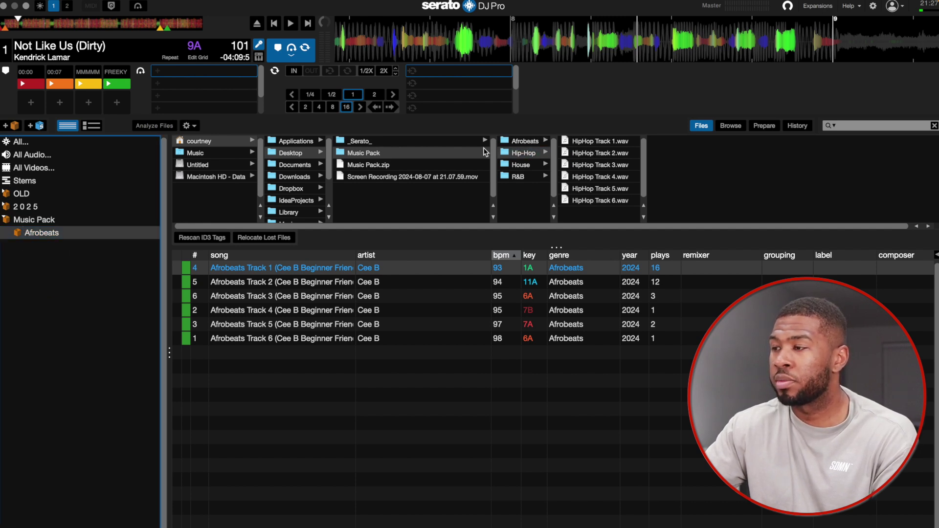
click(24, 248)
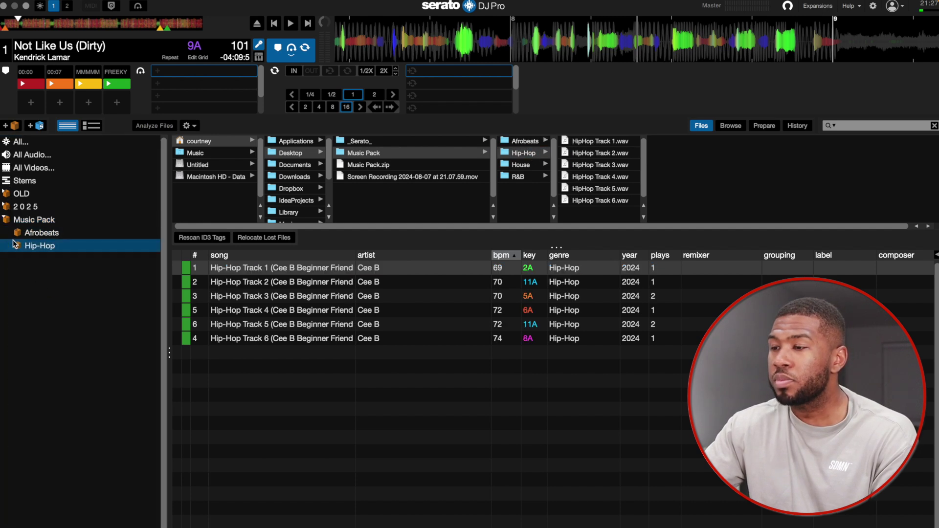
Step: Import the House and R&B folders as crates and nest both under the Music Pack crate
drag(520, 165, 29, 346)
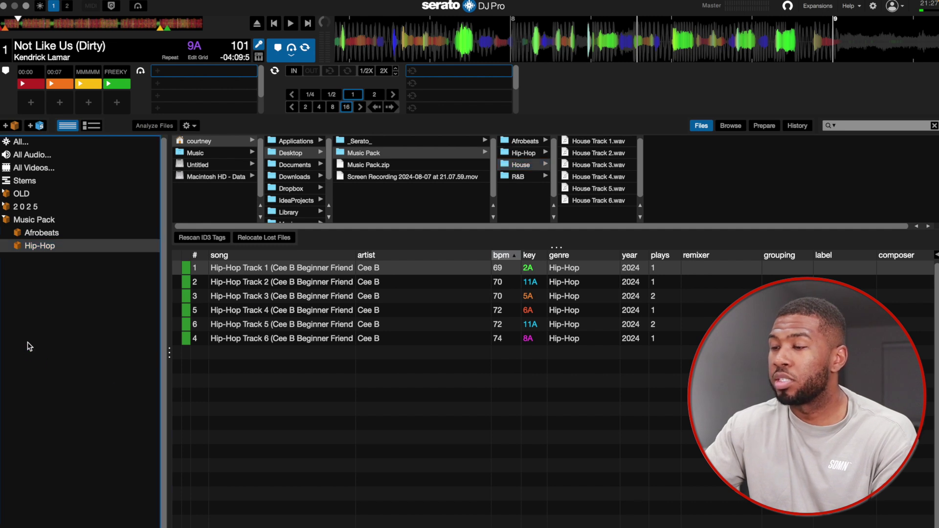
drag(30, 268, 25, 261)
click(27, 258)
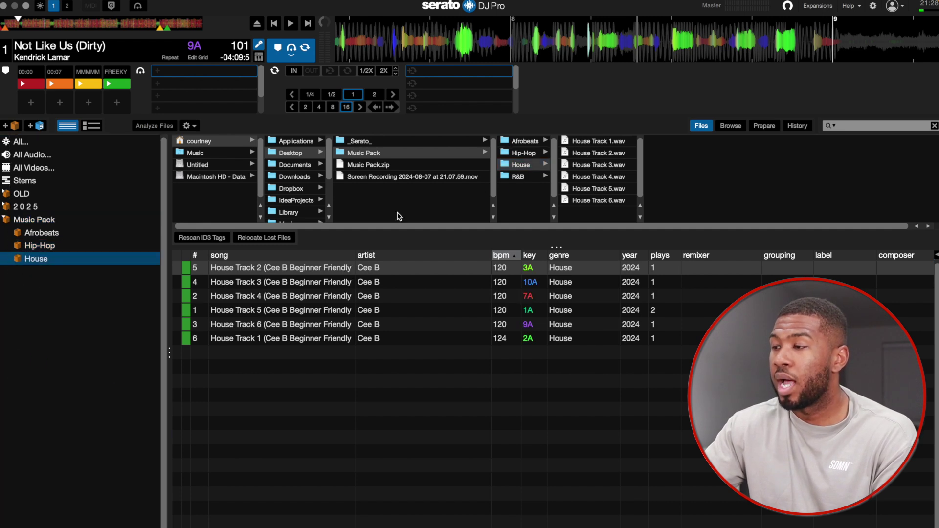
drag(515, 178, 41, 306)
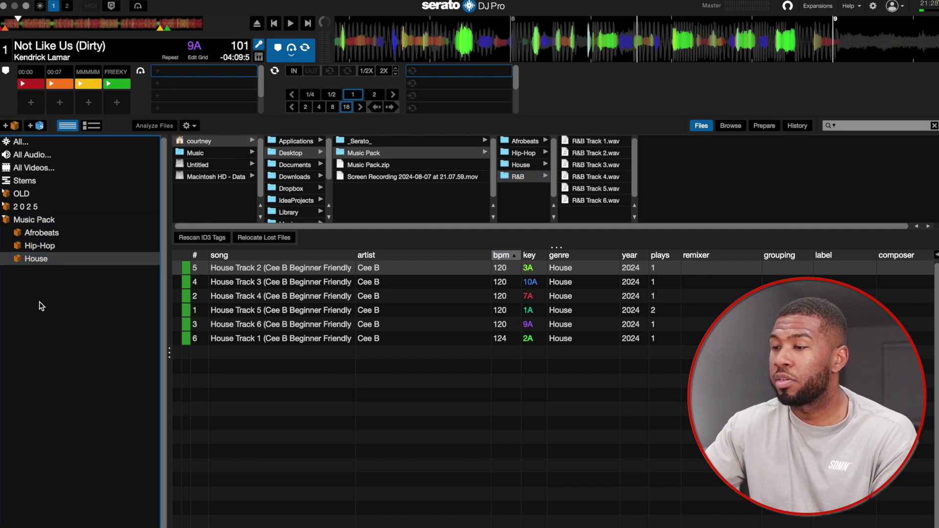
drag(23, 275, 22, 273)
click(25, 271)
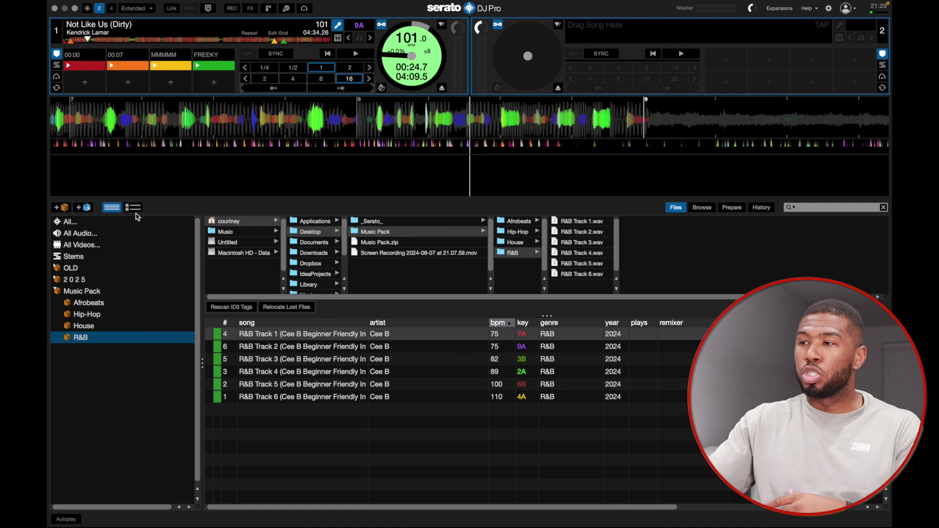
Step: Eject Not Like Us (Dirty) from deck 1 and hide the file browser
click(441, 89)
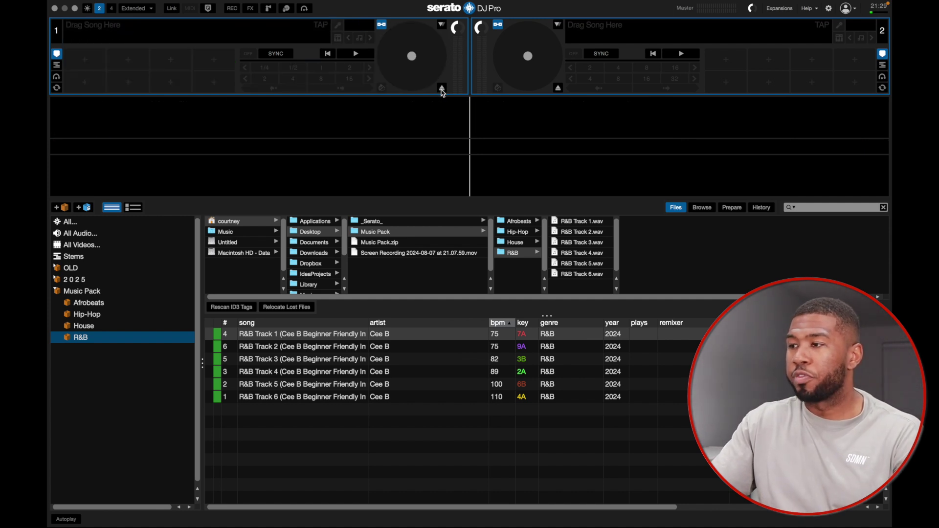
click(676, 206)
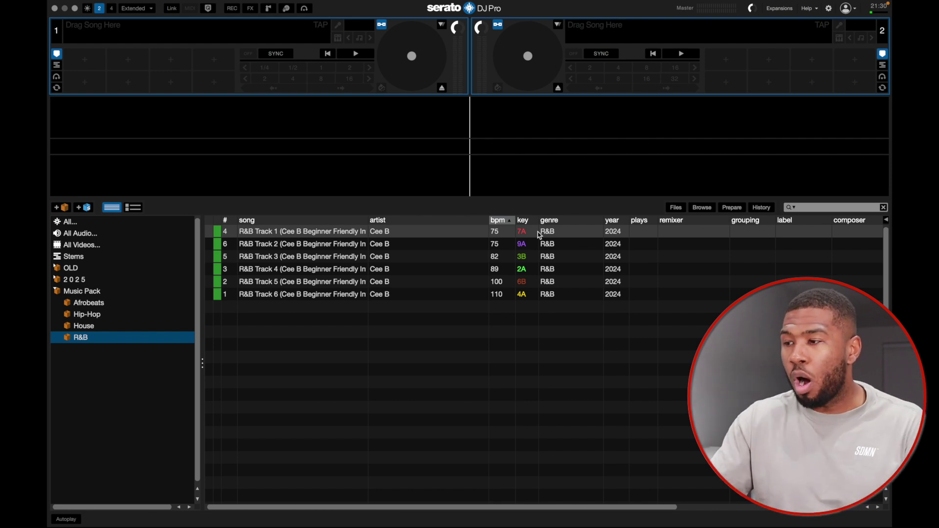
Step: From the Afrobeats crate, load Afrobeats Track 1 onto deck 1 and Afrobeats Track 2 onto deck 2
click(100, 304)
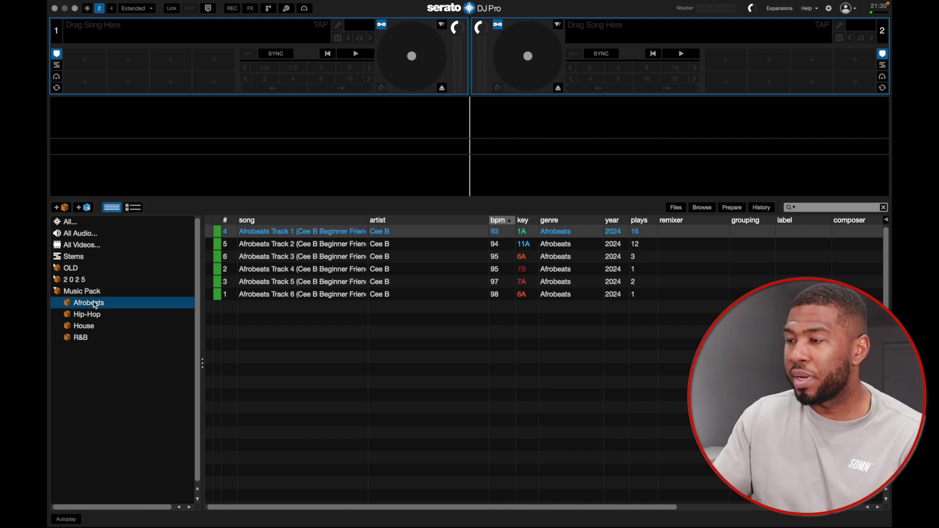
click(313, 235)
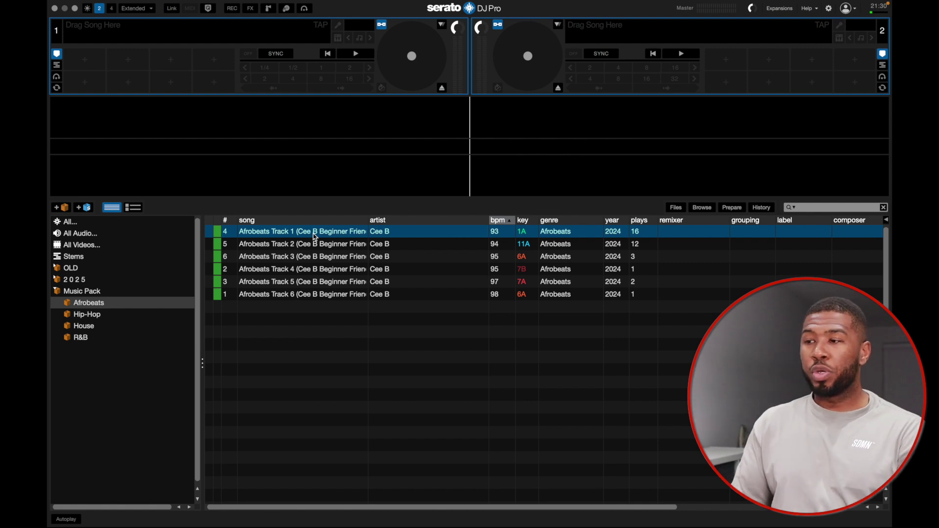
drag(314, 236, 382, 78)
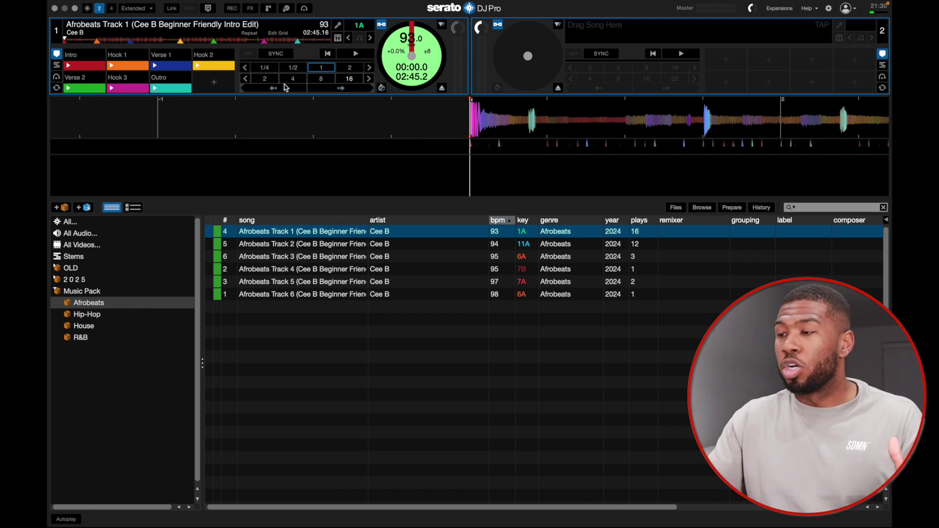
drag(278, 243, 532, 60)
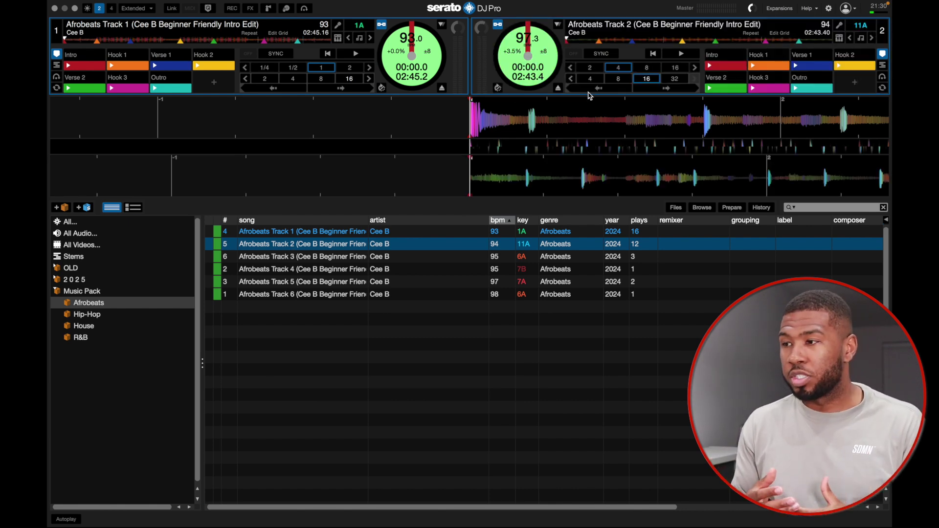
Step: Switch the display layout successively to Vertical, Horizontal, Extended and Stack
click(146, 10)
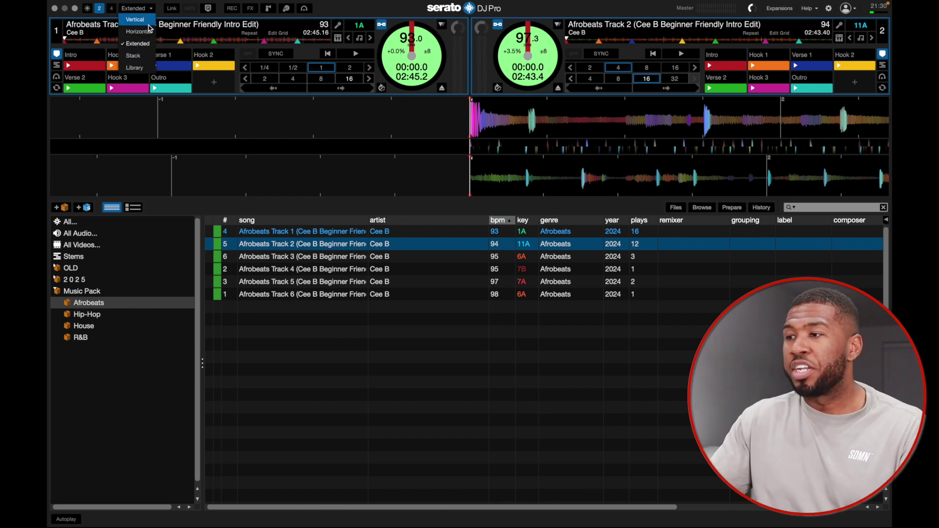
click(146, 22)
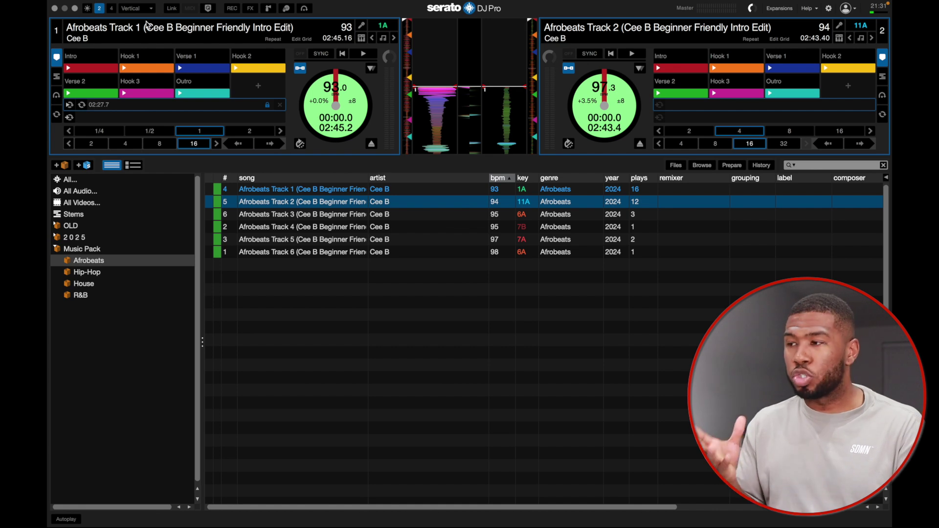
click(146, 9)
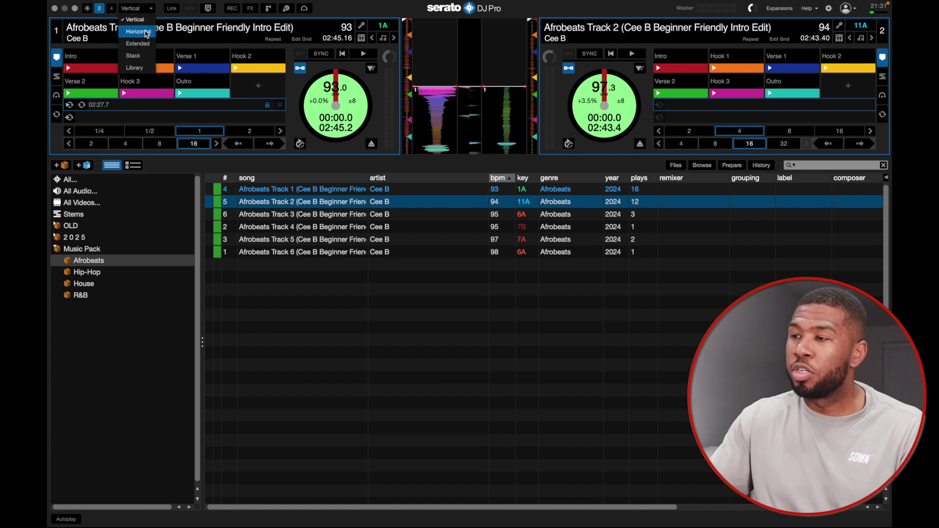
click(147, 33)
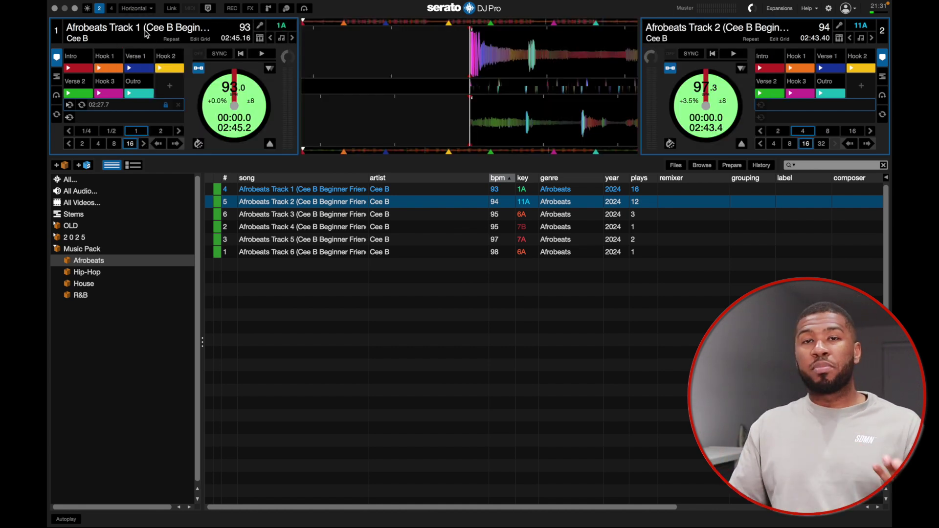
click(145, 9)
click(145, 44)
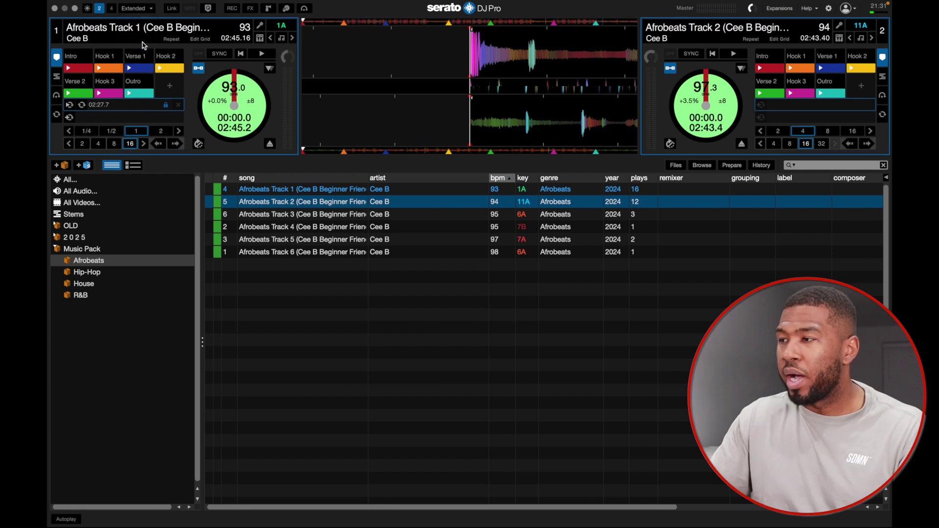
click(146, 9)
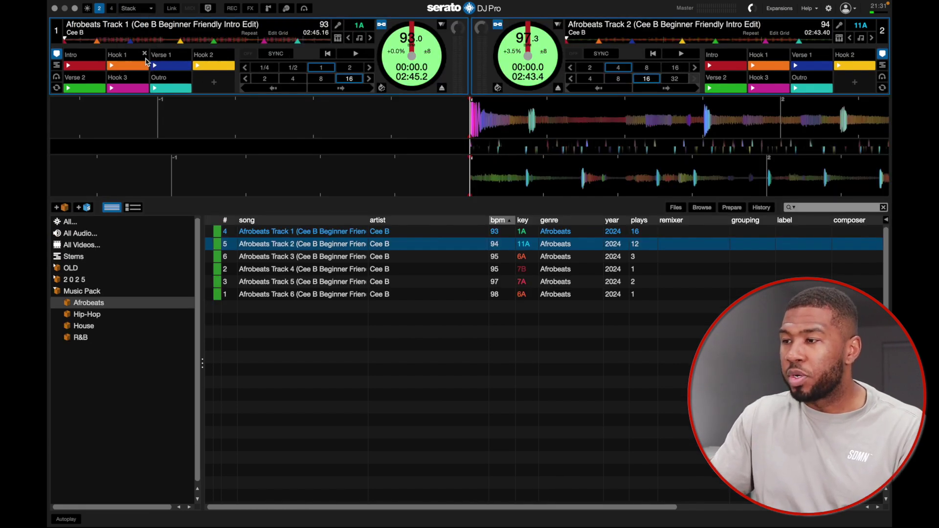
Step: Switch the display layout to Stack, on to Library, and finally back to Extended
click(146, 56)
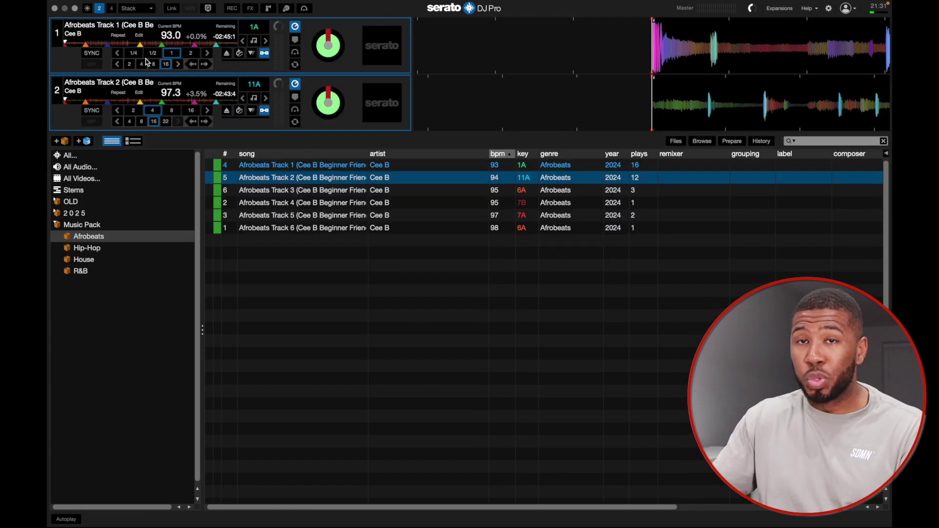
click(146, 9)
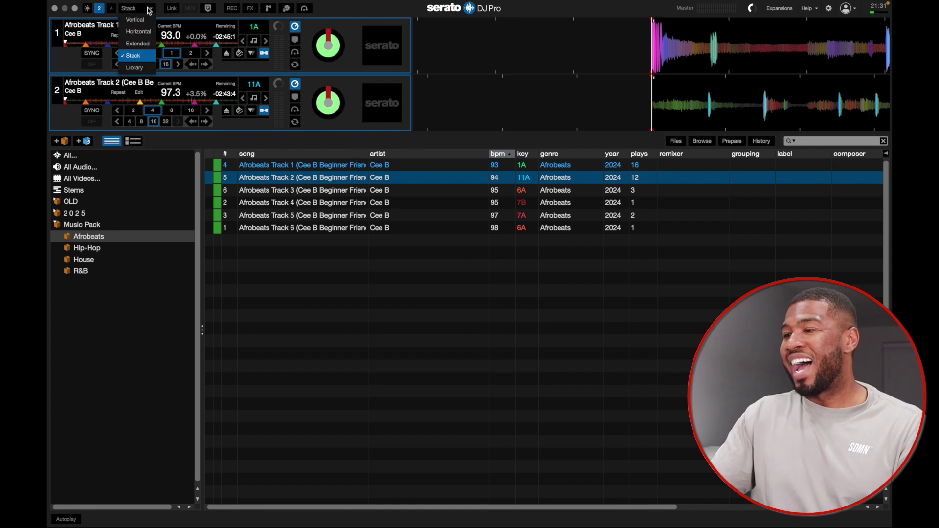
click(146, 68)
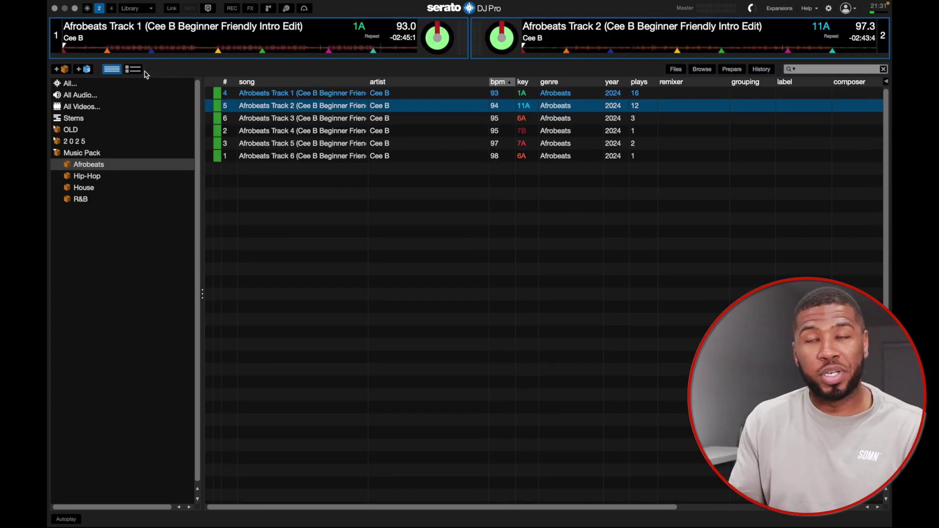
click(146, 9)
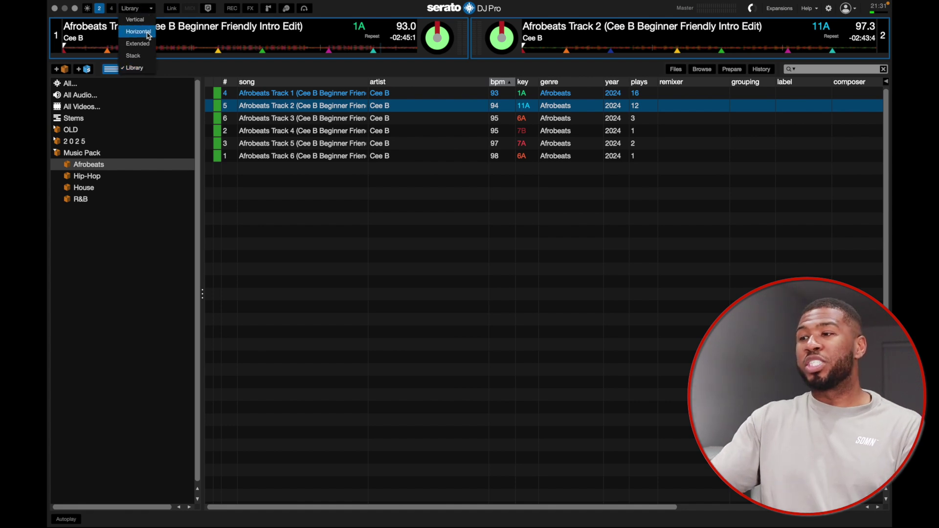
click(136, 44)
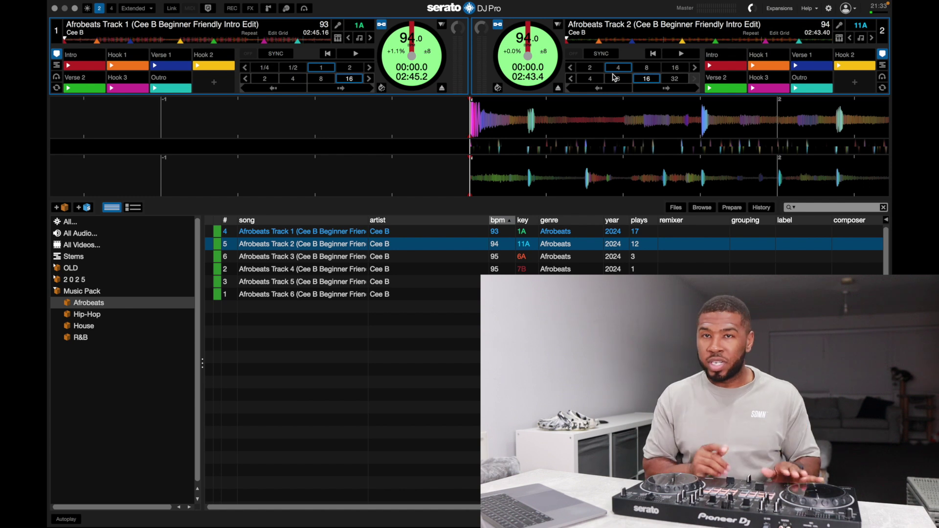
Step: Start playback of Afrobeats Track 1 on deck 1
key(w)
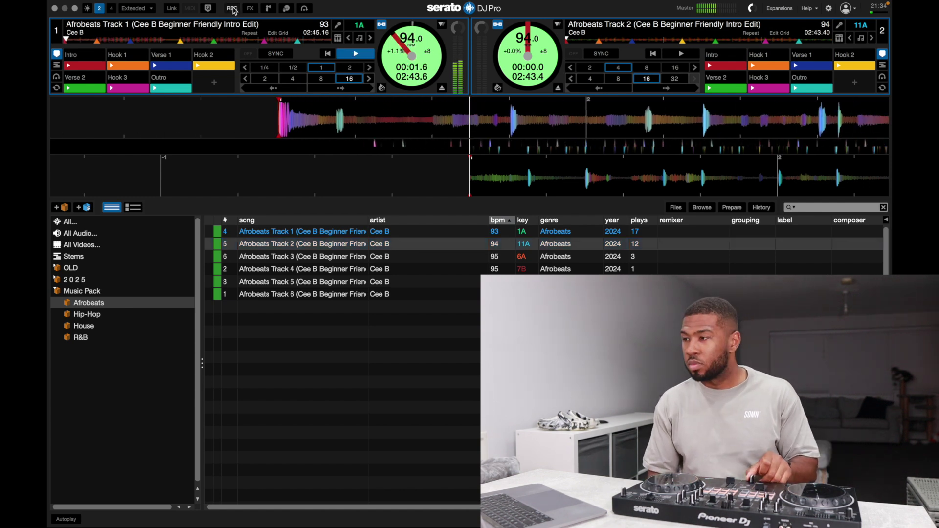